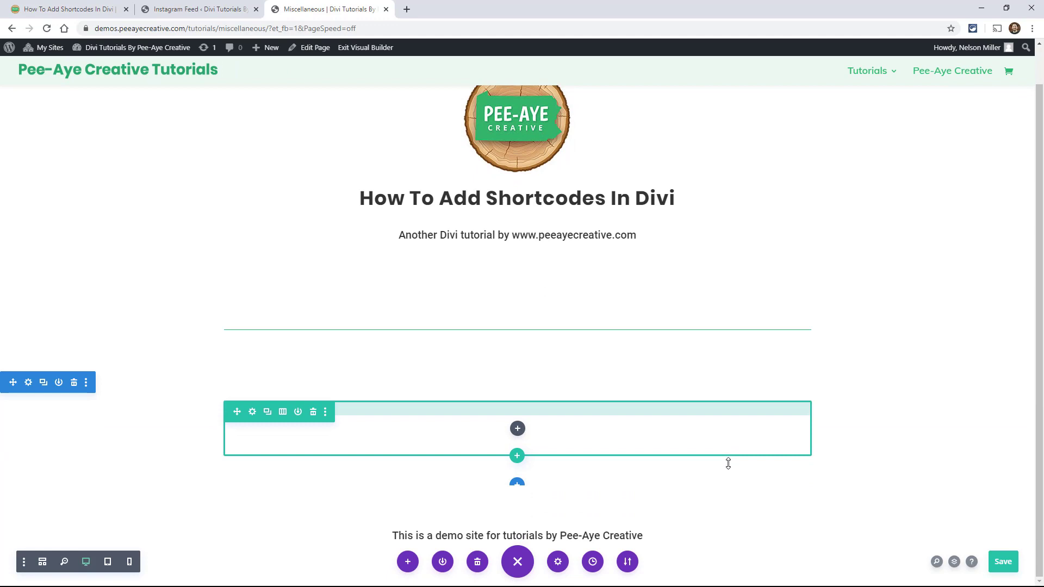
- Try moving the empty section higher up the page, then bring up the Instagram Feed Display Your Feed page
drag(13, 383, 492, 429)
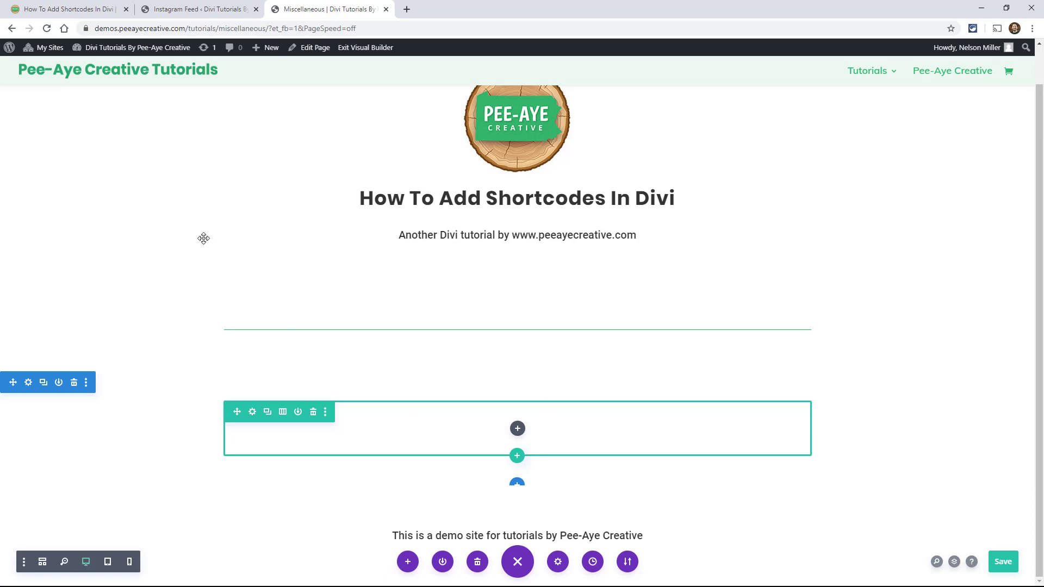
click(159, 10)
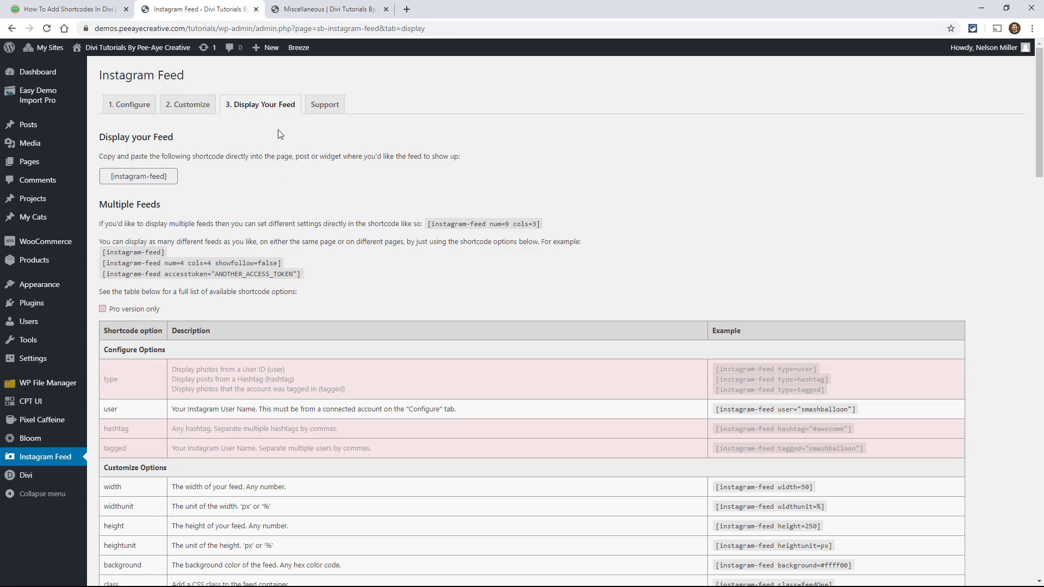
- Select the [instagram-feed] shortcode on the Display Your Feed page and return to the Divi page
click(292, 11)
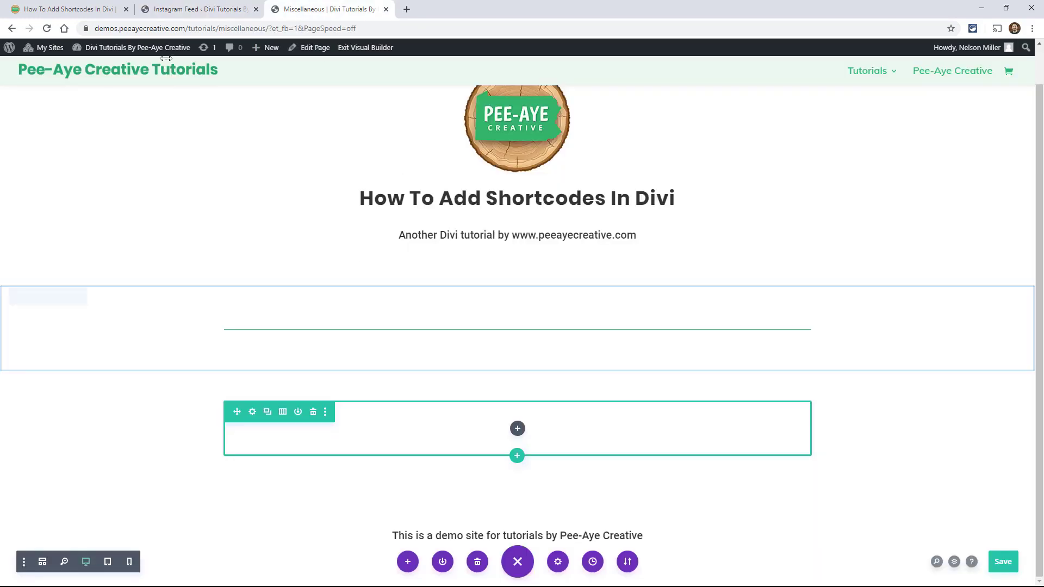
click(166, 15)
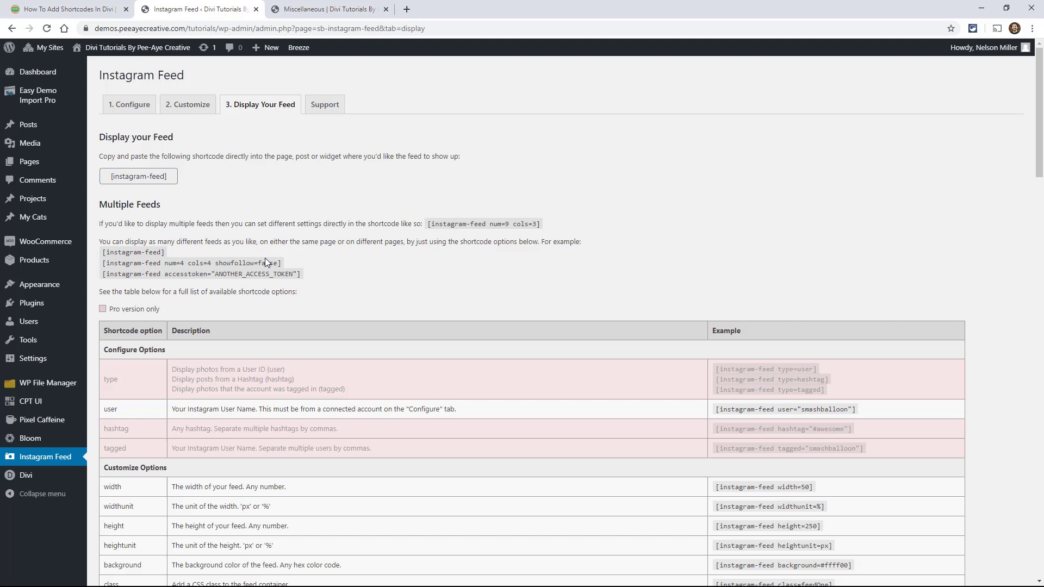
click(294, 9)
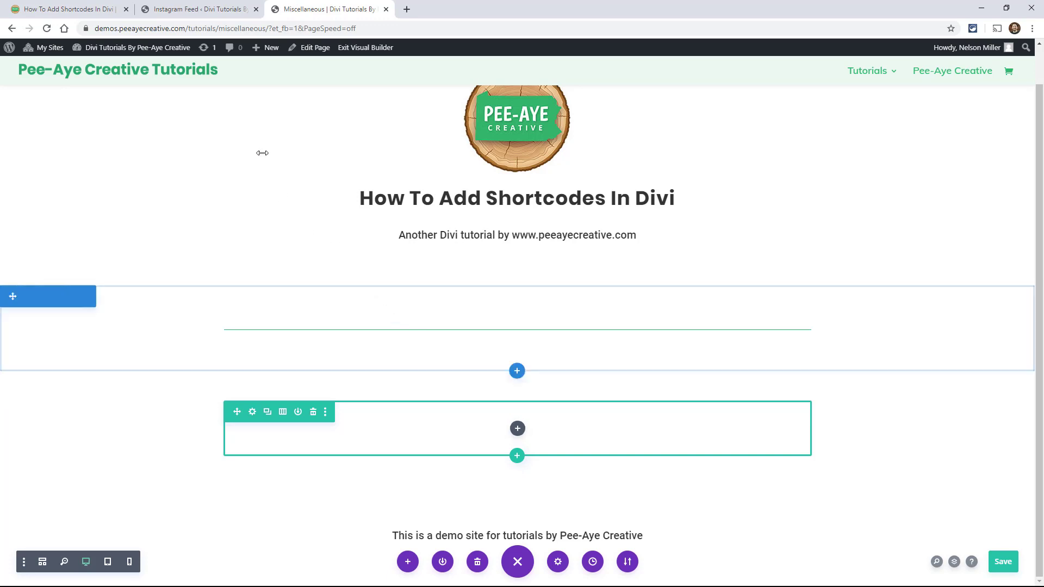
click(176, 11)
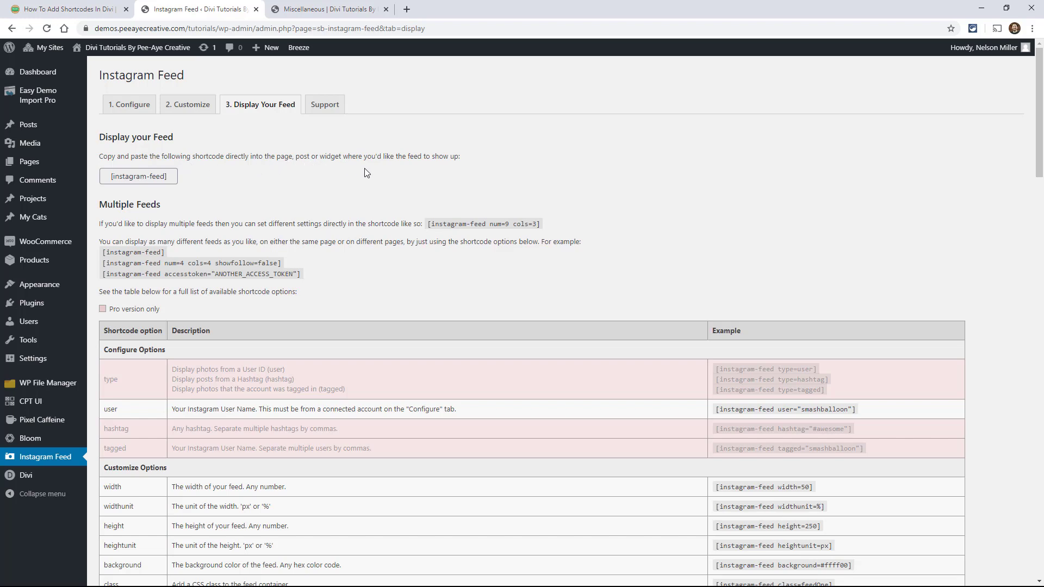
click(144, 176)
key(ctrl+c)
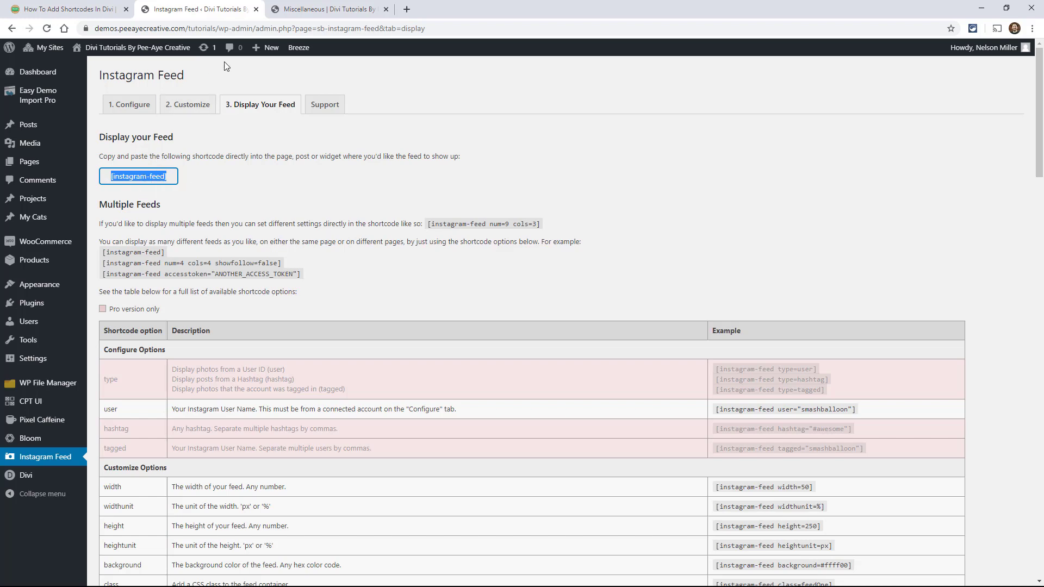
click(296, 9)
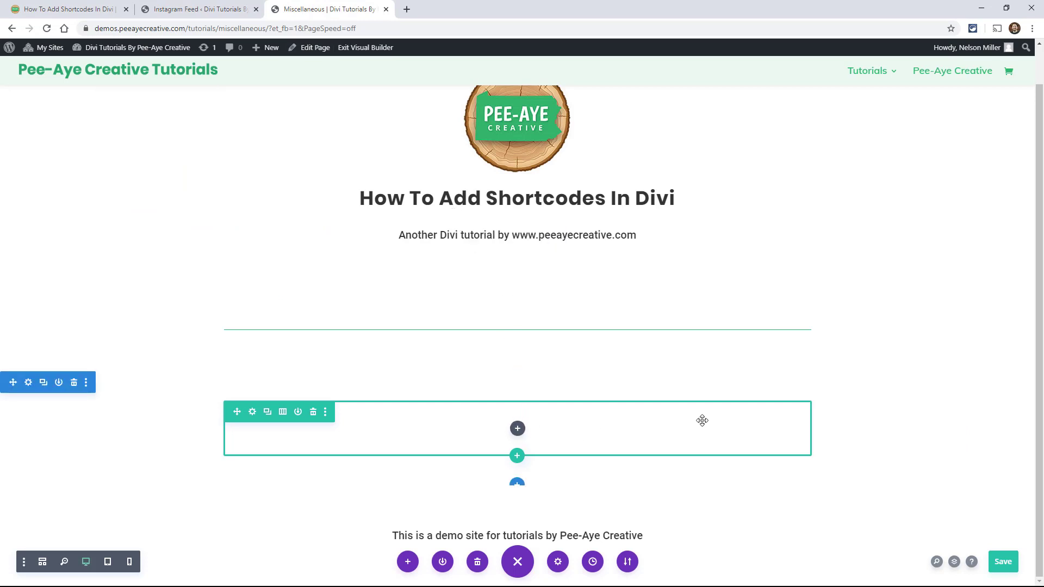
- Add a Code module to the empty row, paste [instagram-feed] into it, and save
click(517, 429)
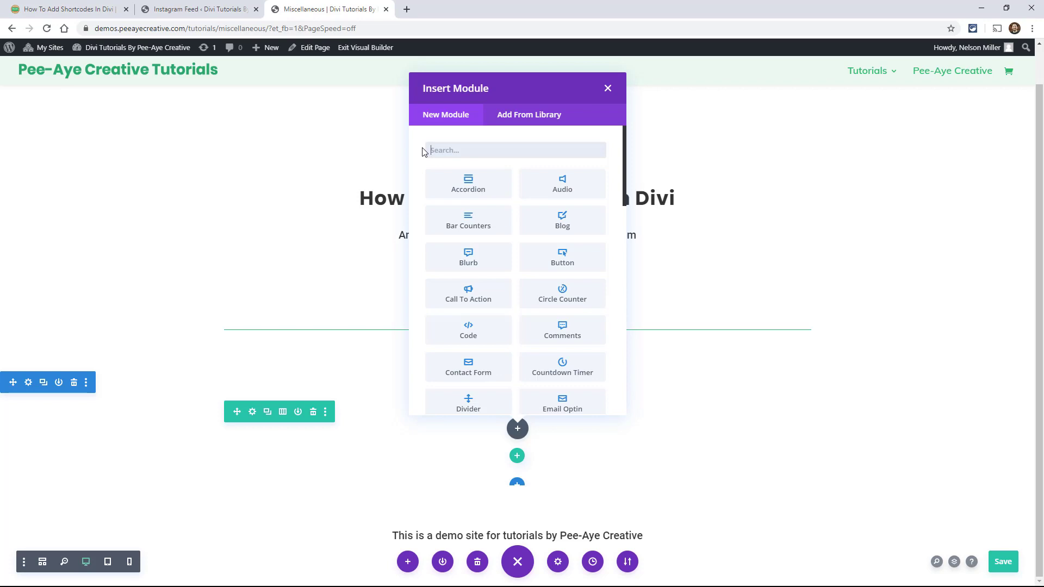
text(code)
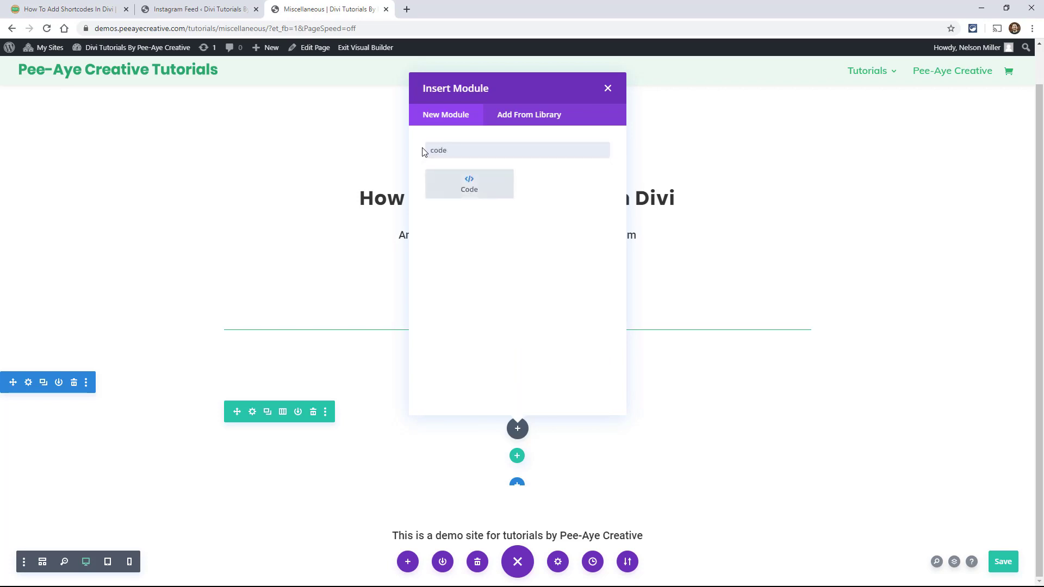
click(471, 188)
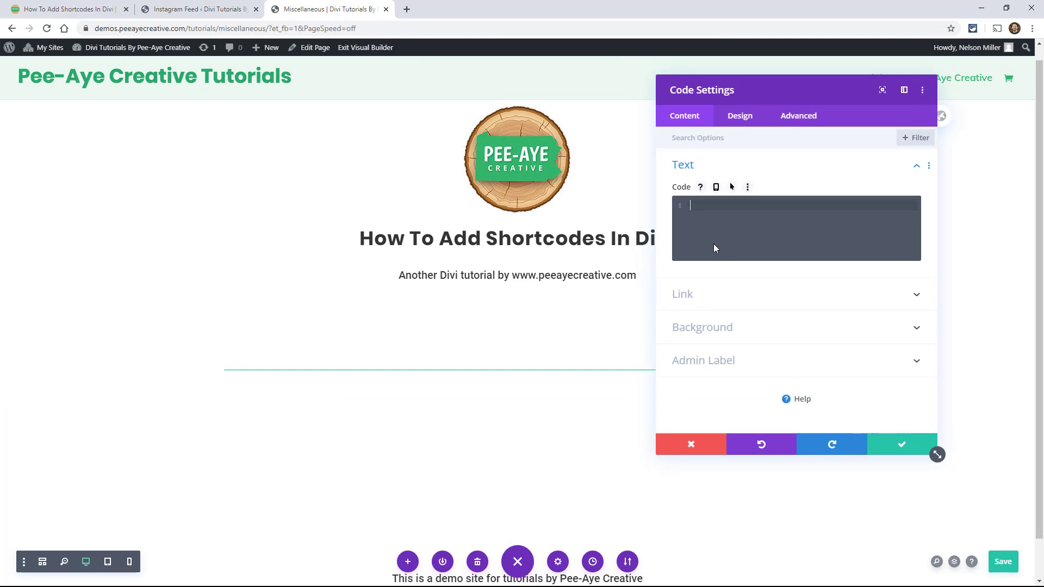
key(ctrl+v)
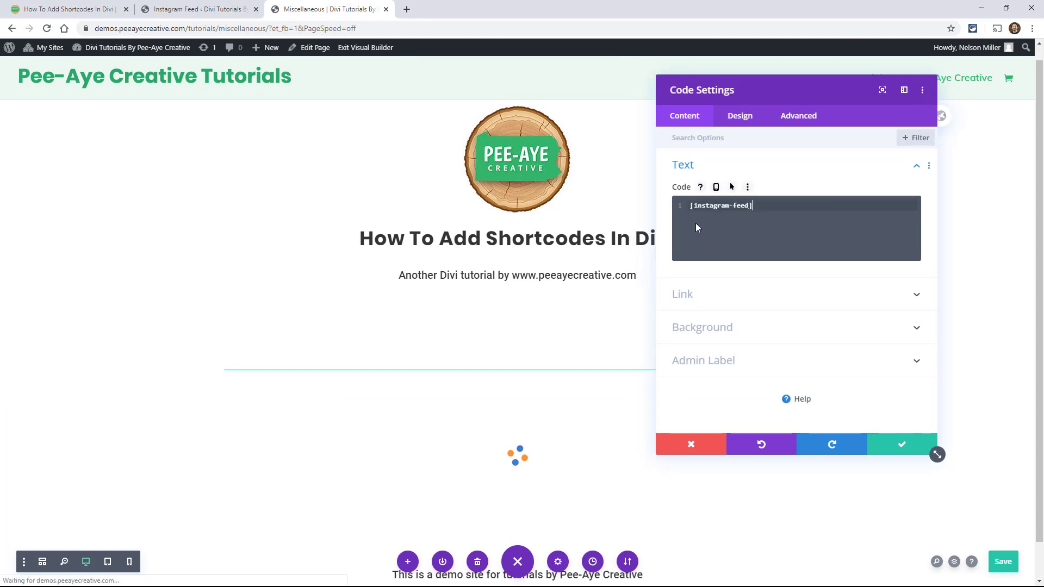
scroll(500, 360, down, 1)
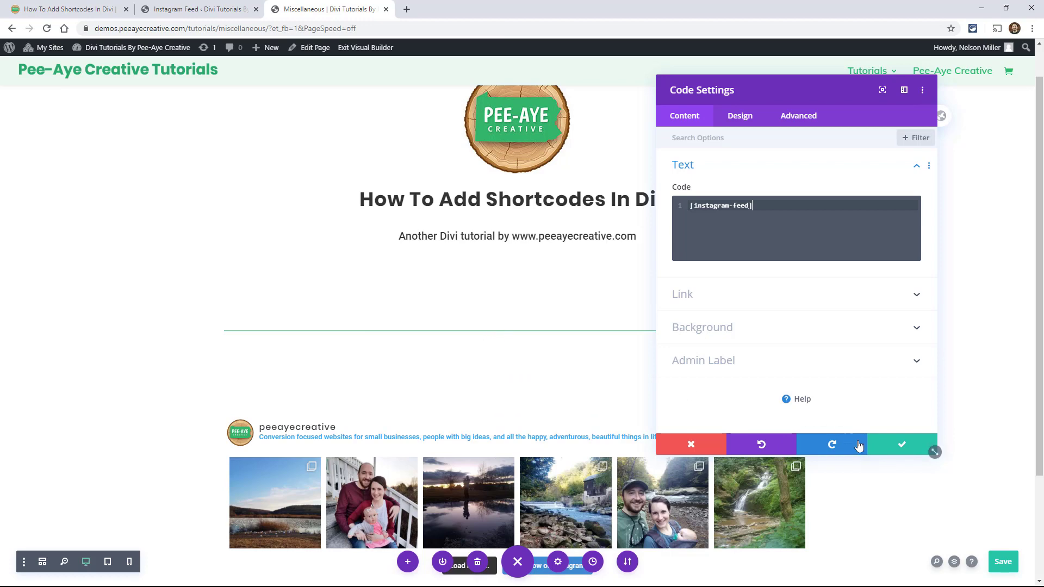
click(892, 444)
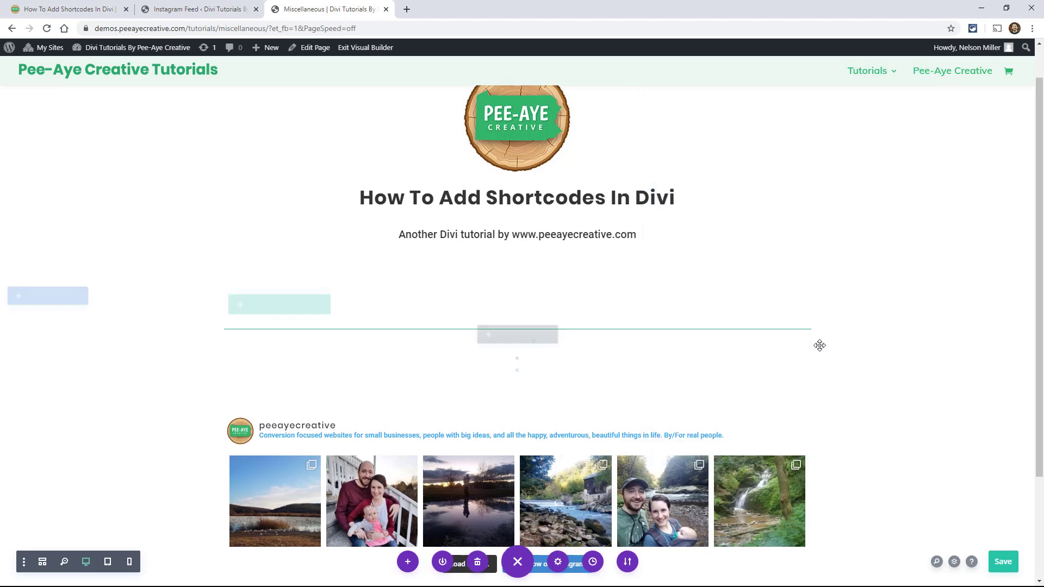
- Open the feed module's Design settings and set its text alignment to center
scroll(820, 345, down, 3)
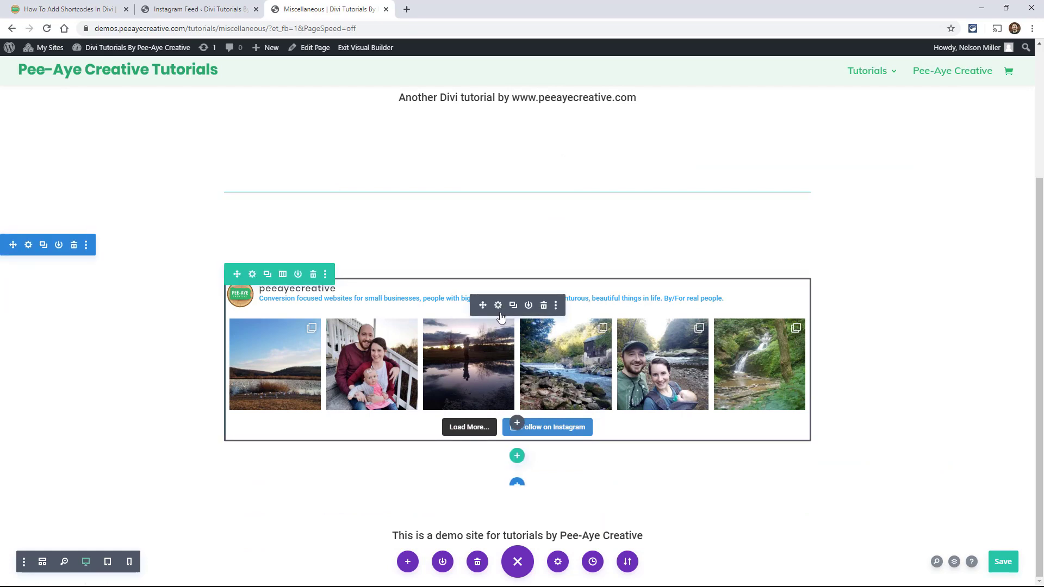
click(498, 306)
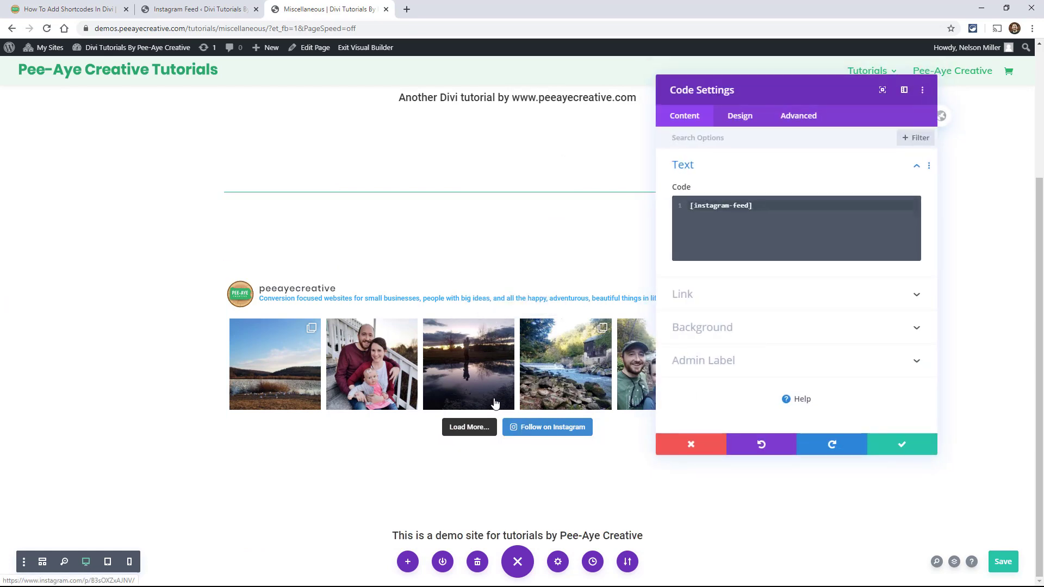
click(741, 120)
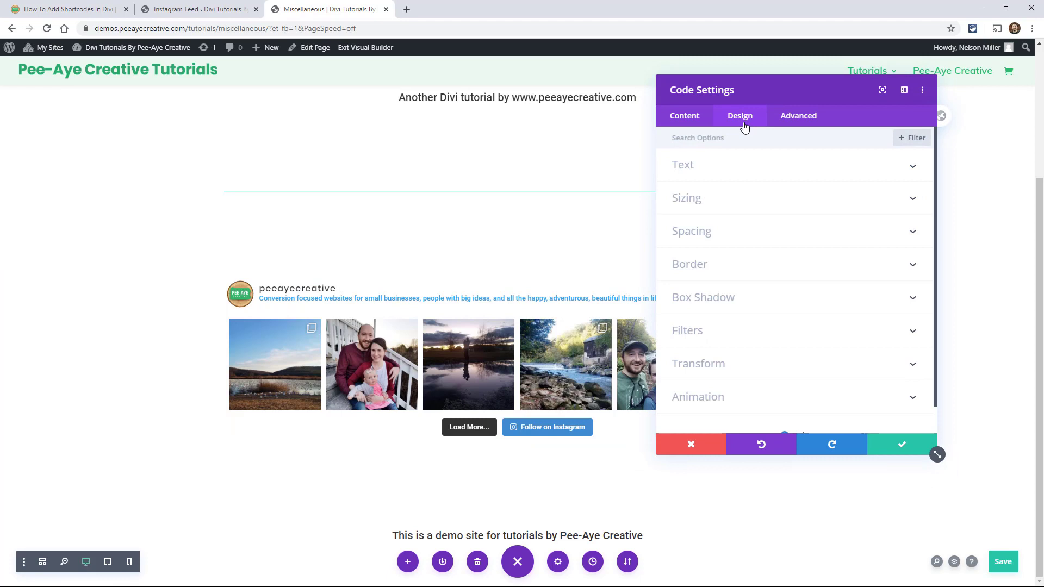
click(695, 168)
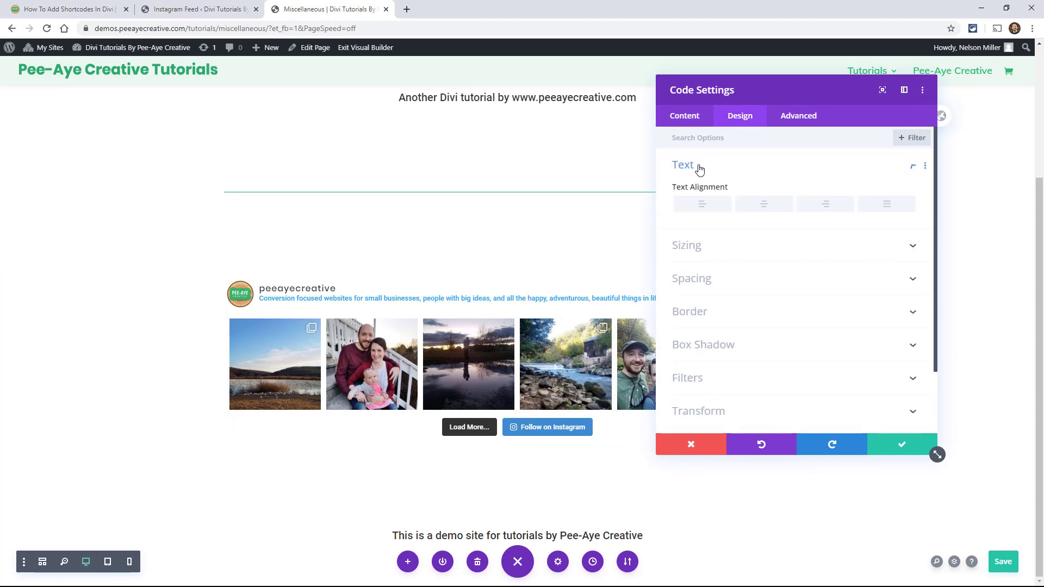
click(809, 209)
click(759, 207)
click(721, 249)
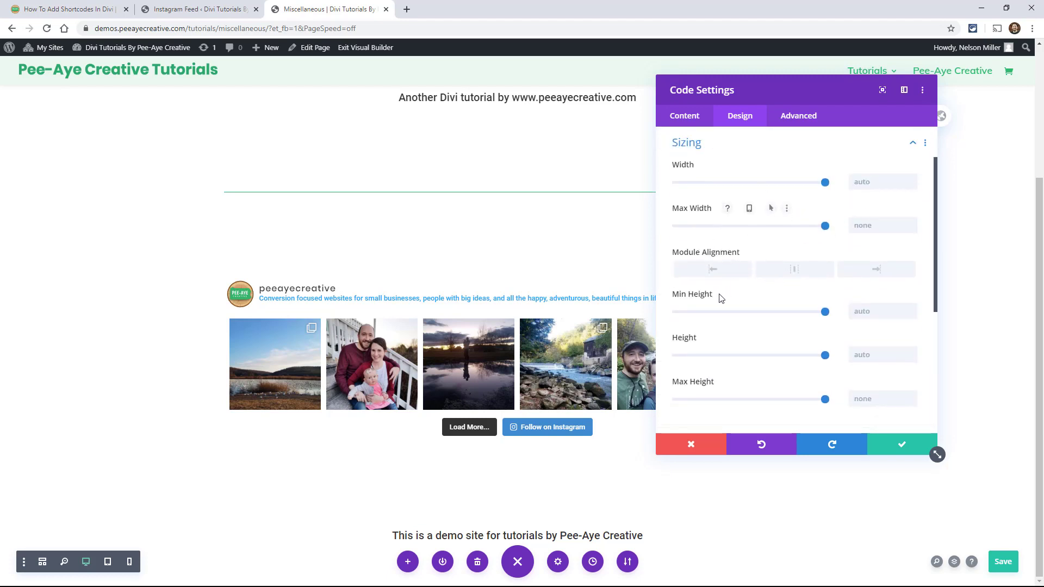
- Try a 3px green border on the module, then close settings discarding the change
scroll(718, 324, down, 4)
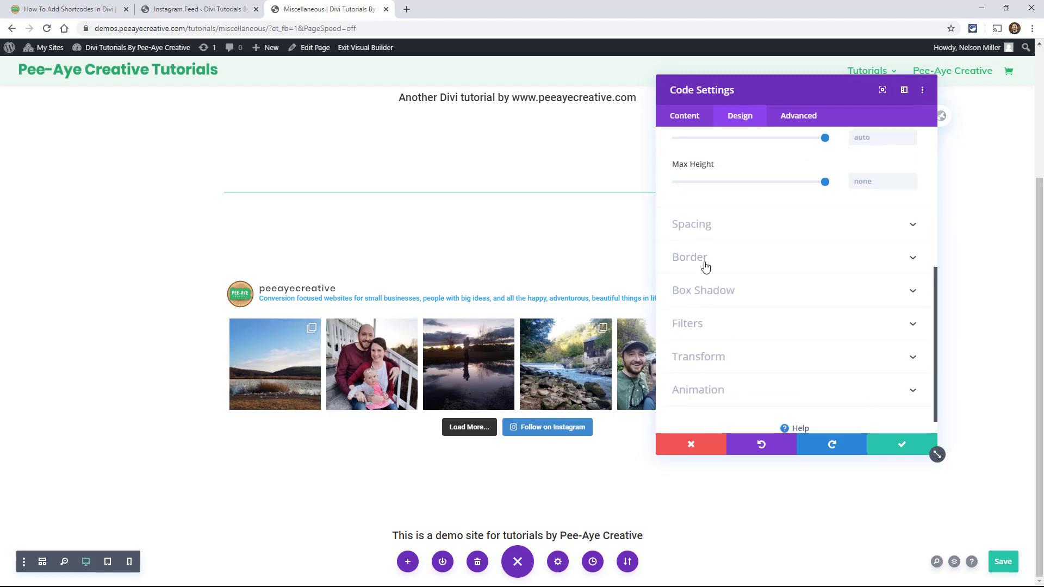
click(705, 267)
scroll(909, 336, down, 3)
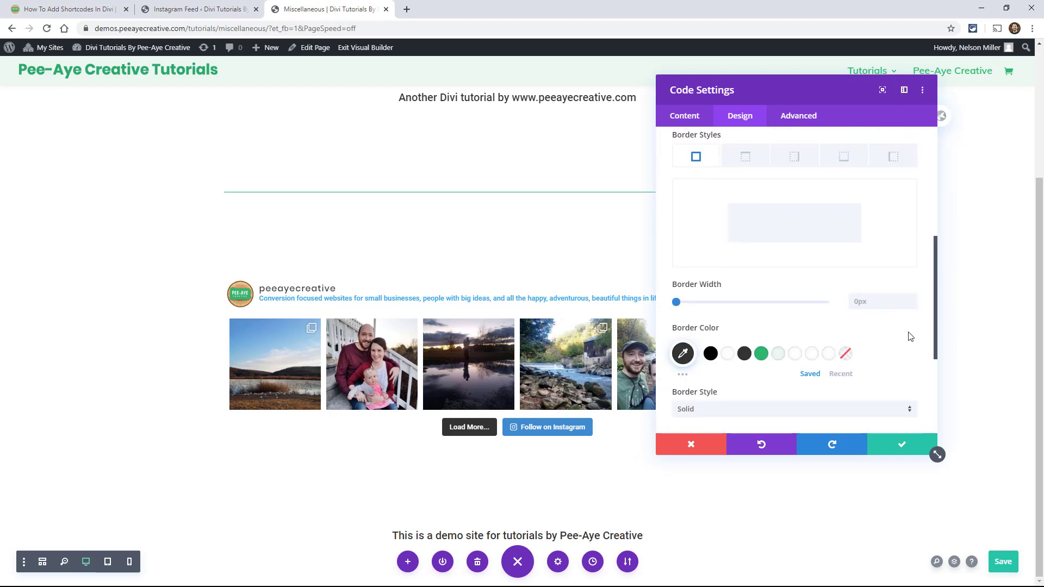
click(910, 299)
click(910, 299)
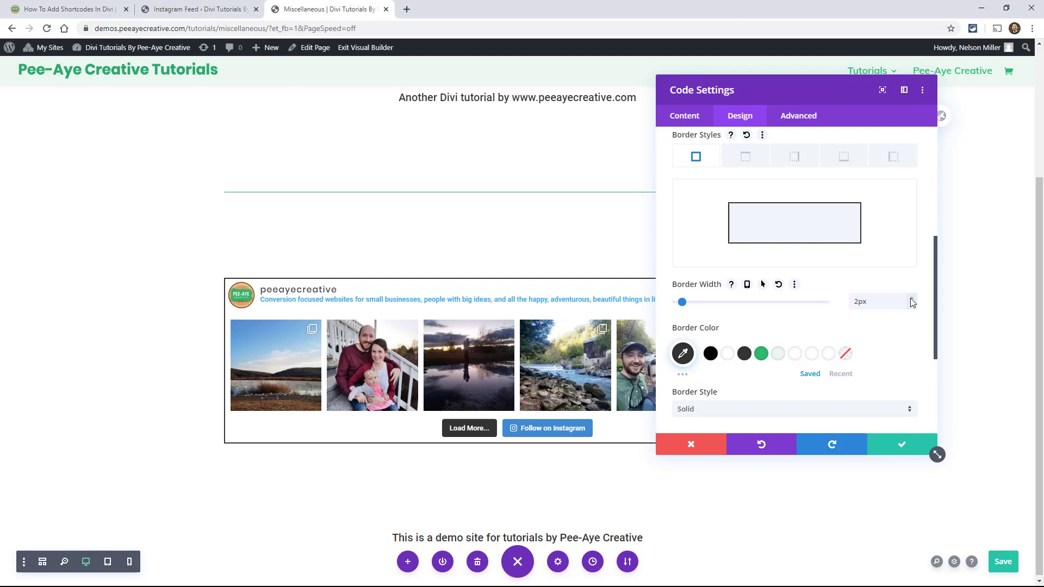
click(910, 299)
click(761, 353)
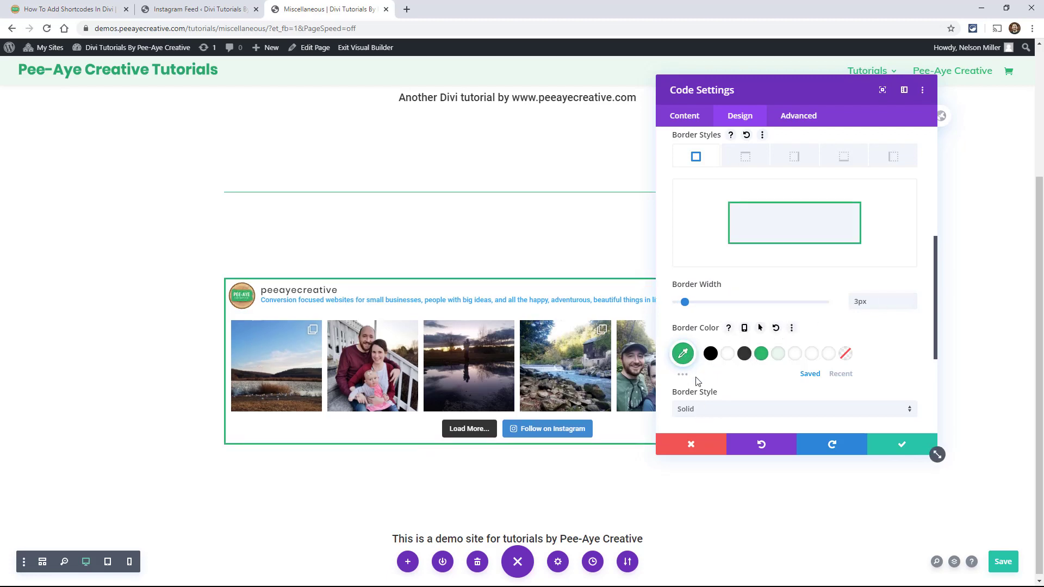
scroll(698, 381, down, 3)
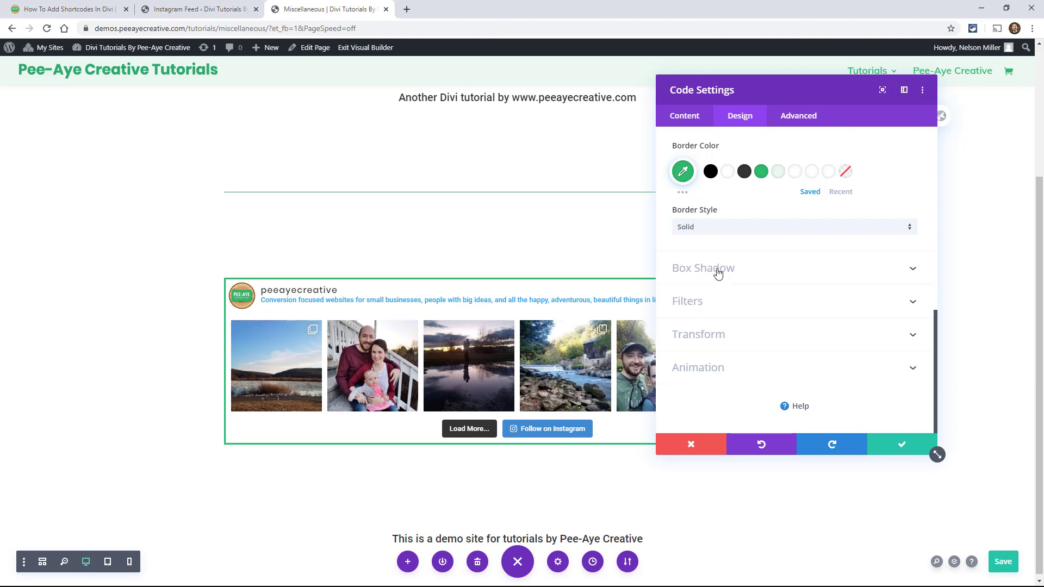
click(686, 447)
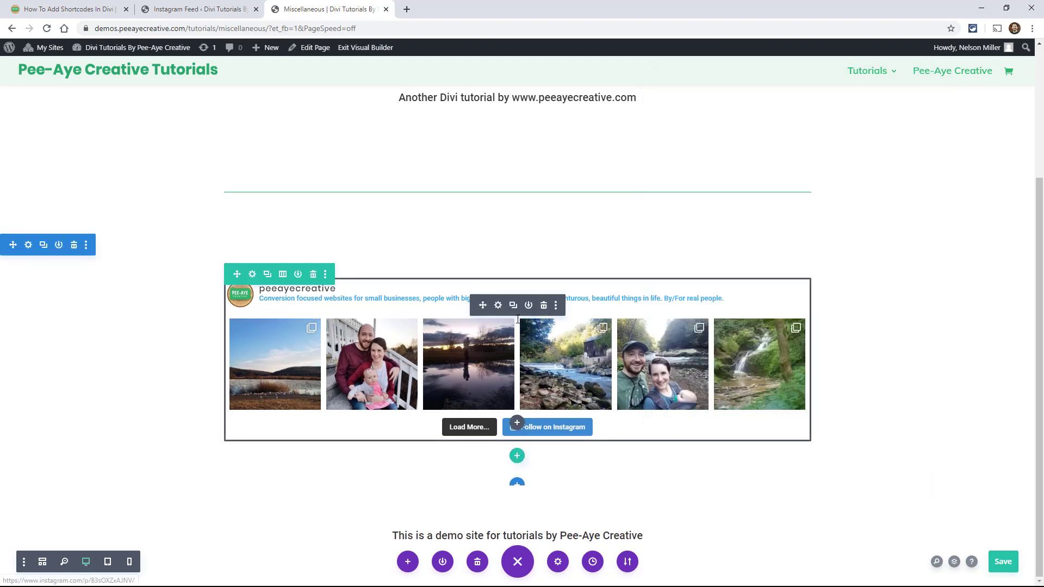
- Delete the Instagram Code module and add a Text module to the row
click(543, 306)
click(517, 429)
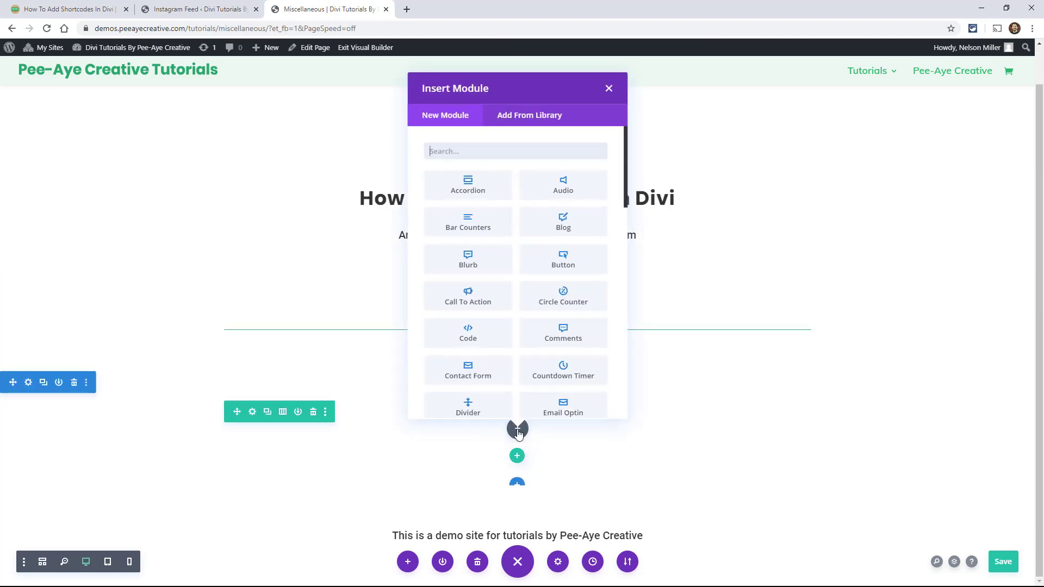
text(text)
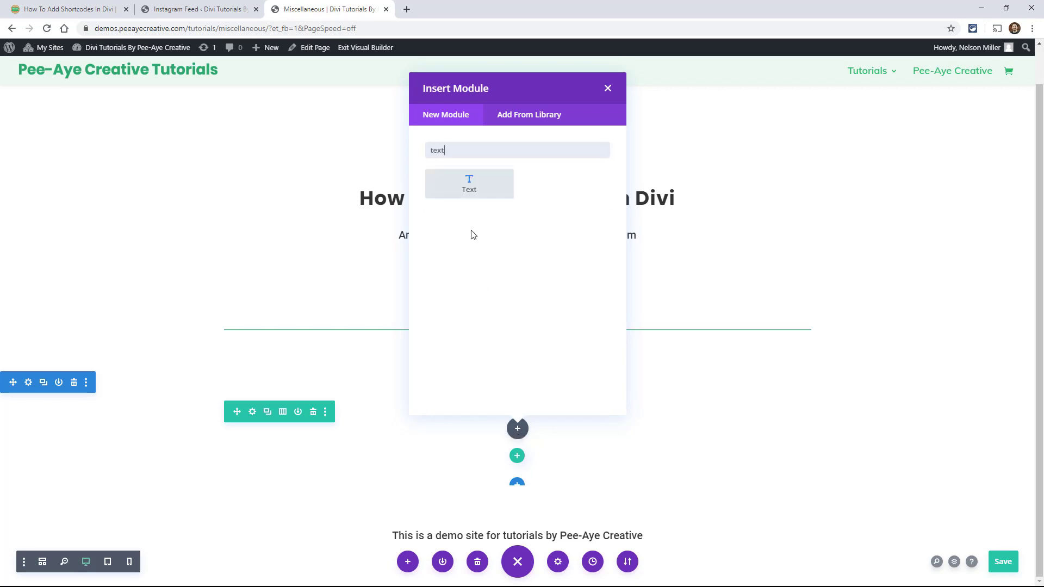
click(460, 187)
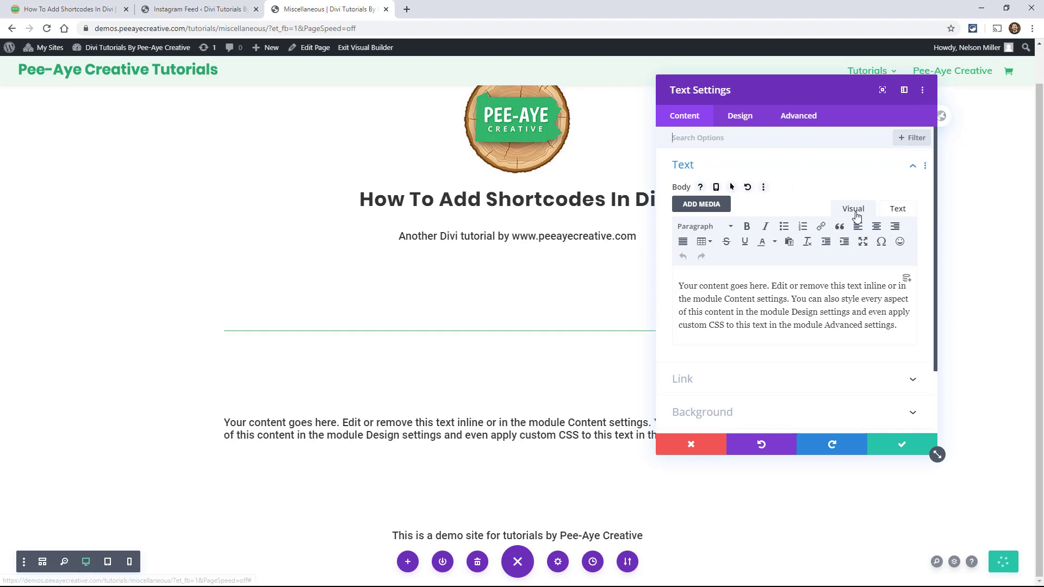
- Split the default text before 'Edit' and make 'Your content goes here.' a Heading 1
click(896, 210)
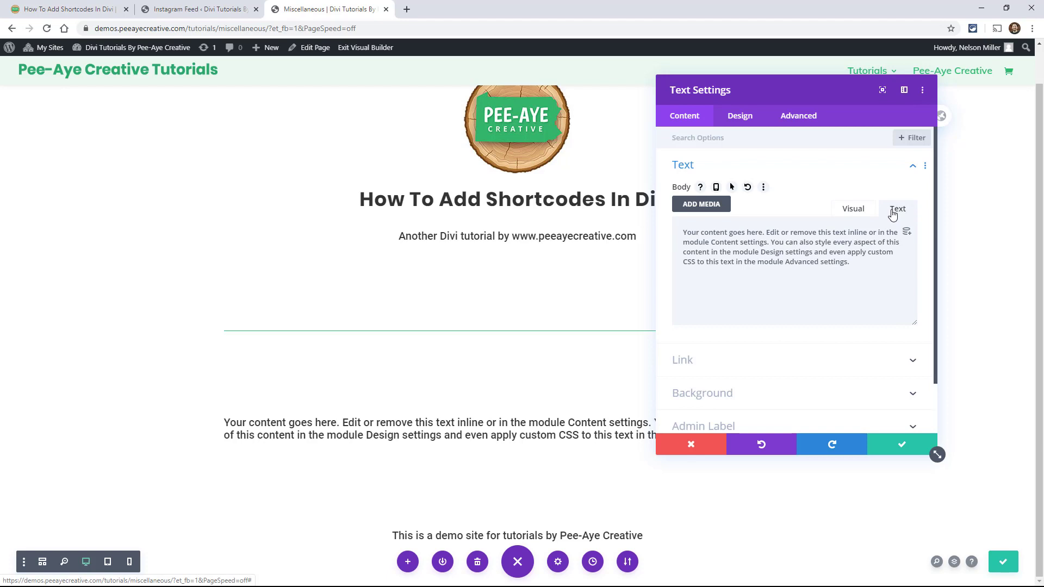
click(858, 212)
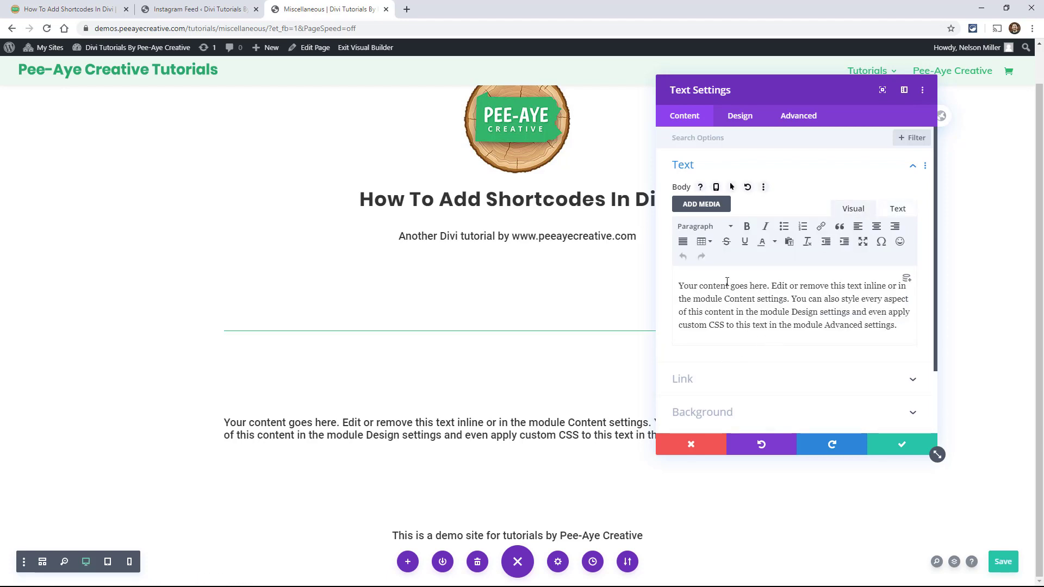
click(770, 285)
key(Return)
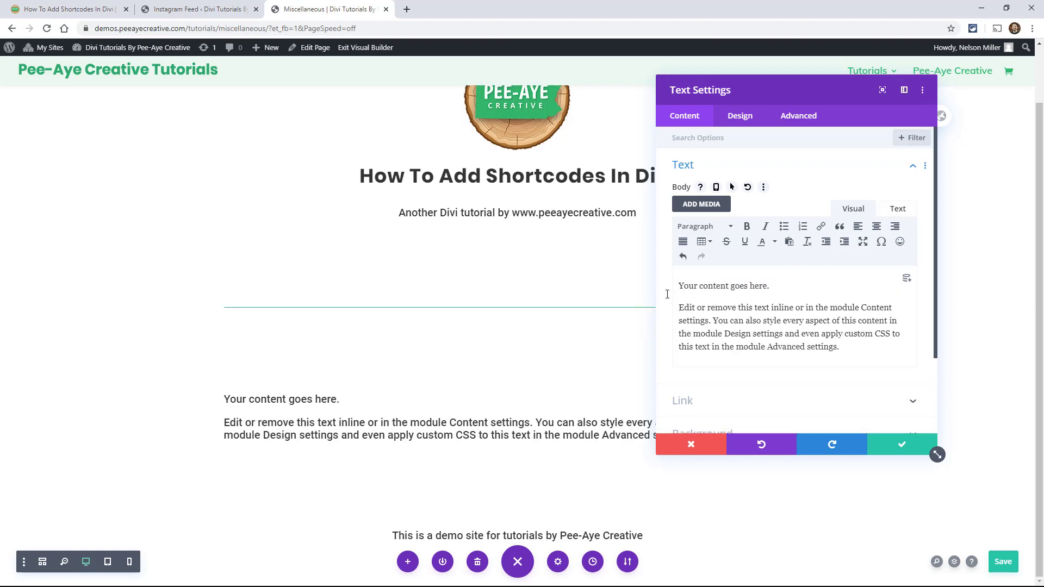
triple_click(684, 284)
click(698, 226)
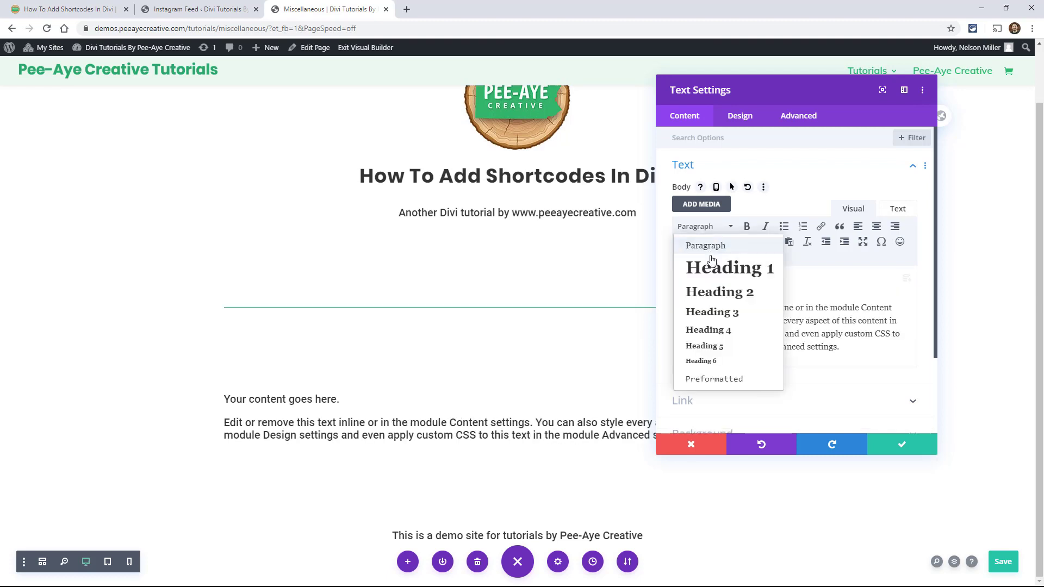
click(712, 267)
click(734, 308)
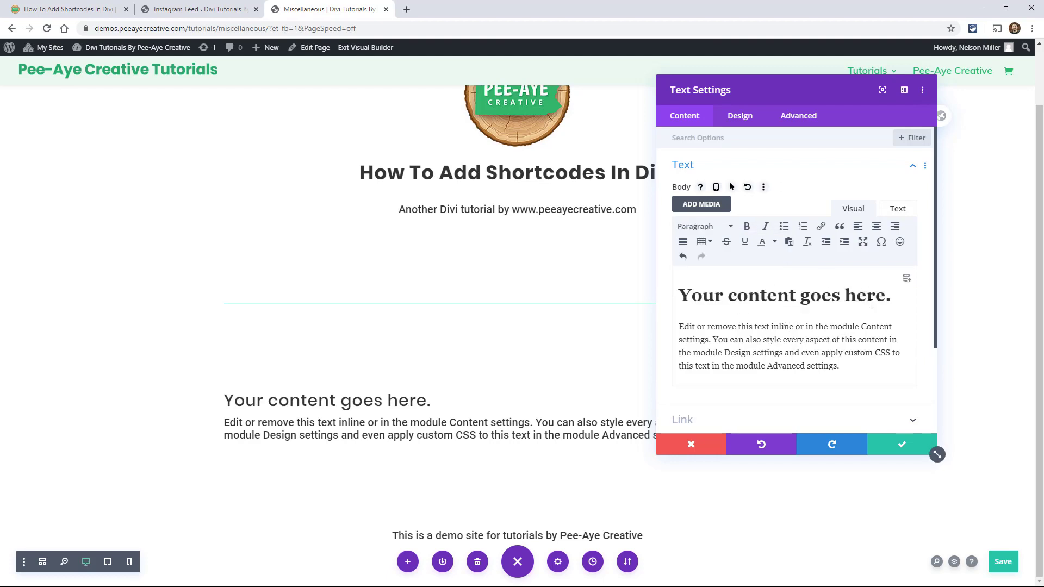
- Inspect the Text module's HTML and select its heading markup
click(892, 211)
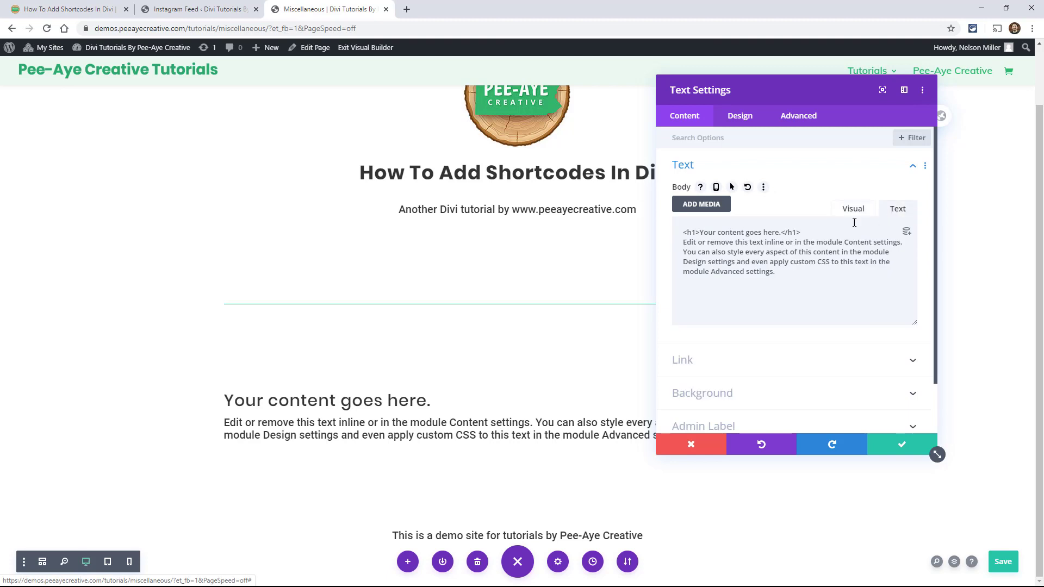
double_click(688, 232)
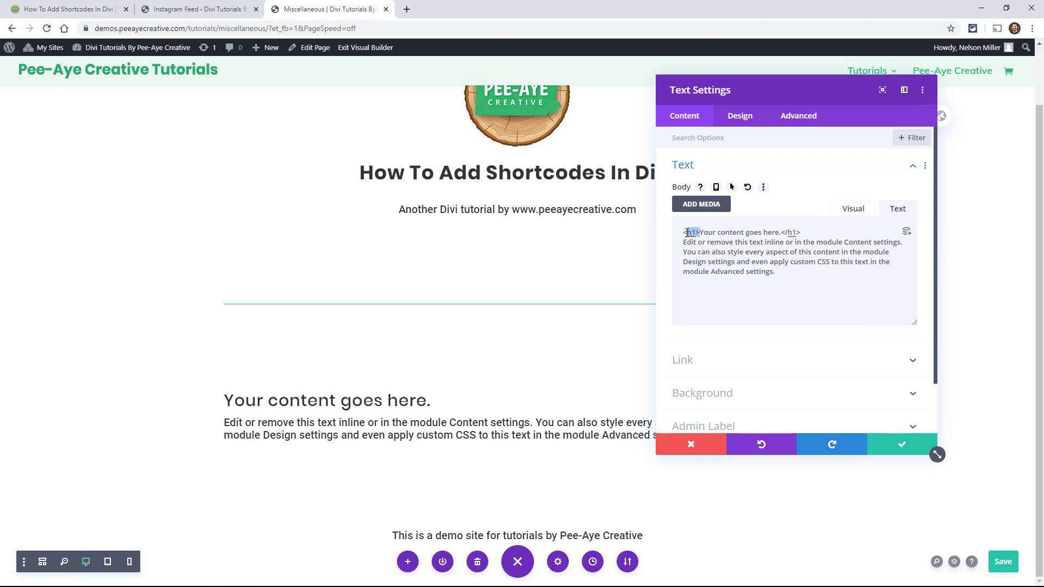
click(809, 232)
drag(739, 263, 679, 230)
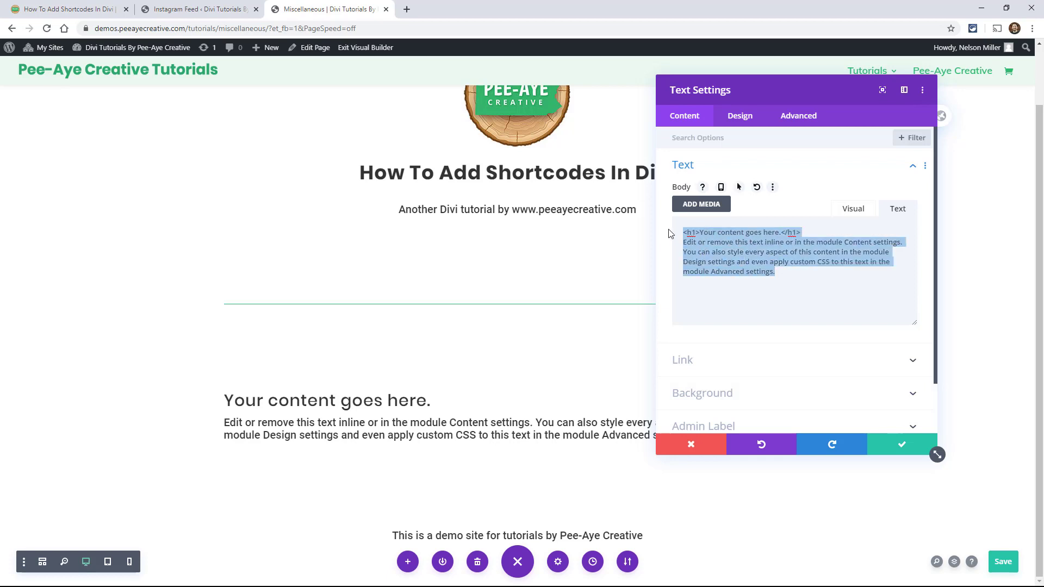
click(851, 210)
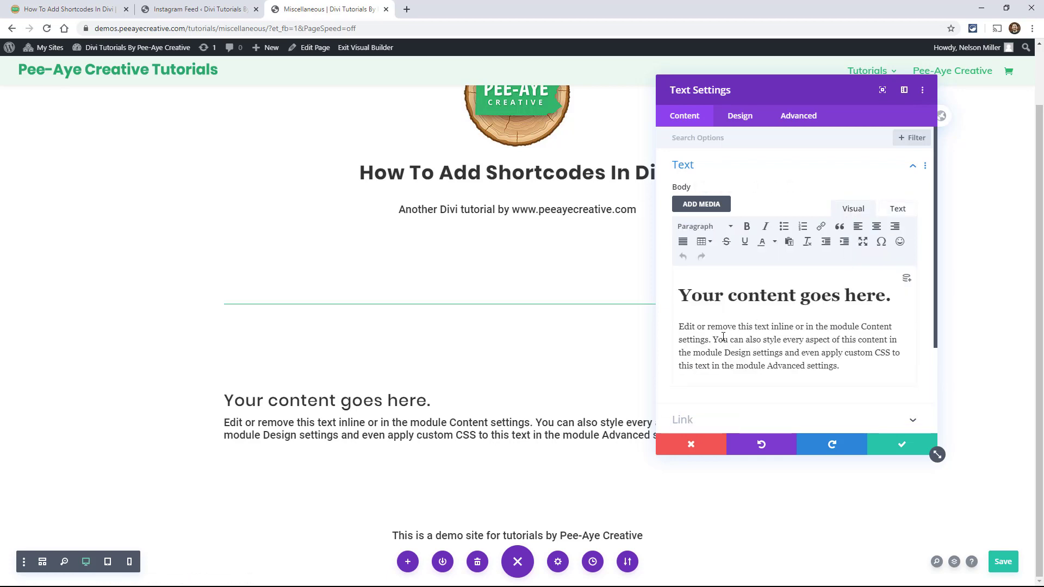
- Clear the editor, paste [instagram-feed] in the Text tab, and save the module
key(ctrl+a)
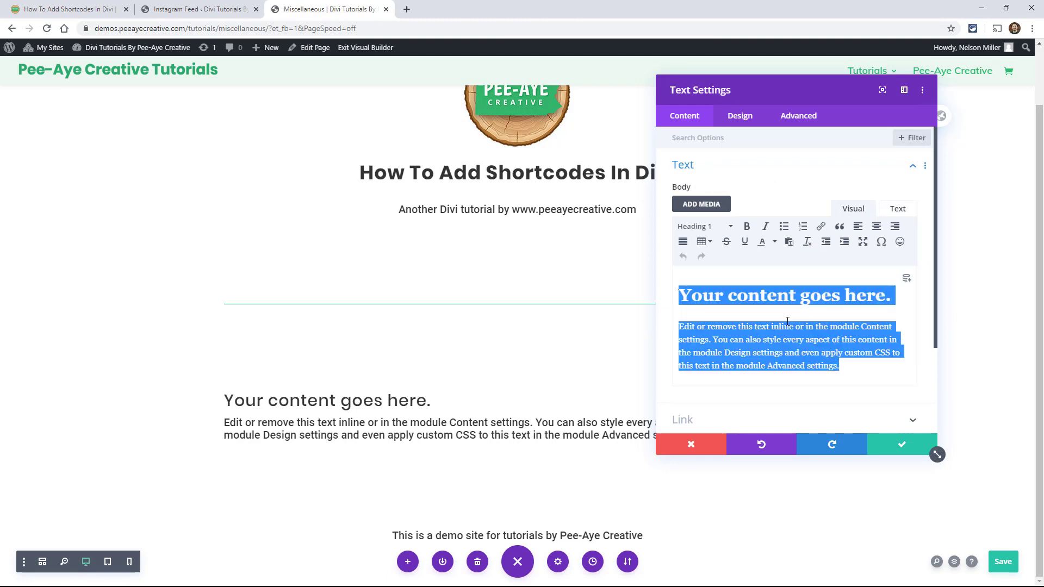
text(])
key(BackSpace)
key(BackSpace)
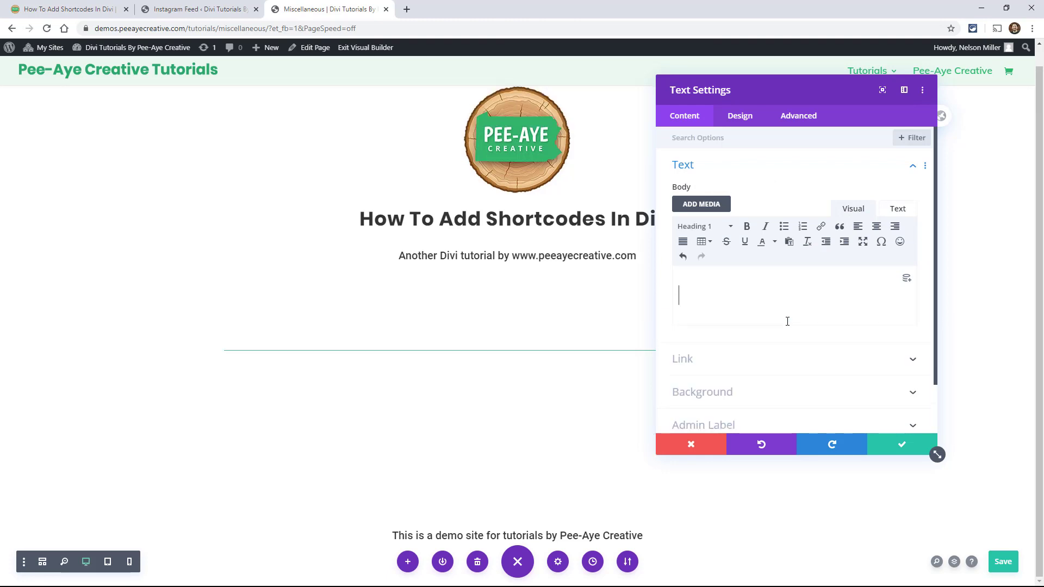
click(892, 211)
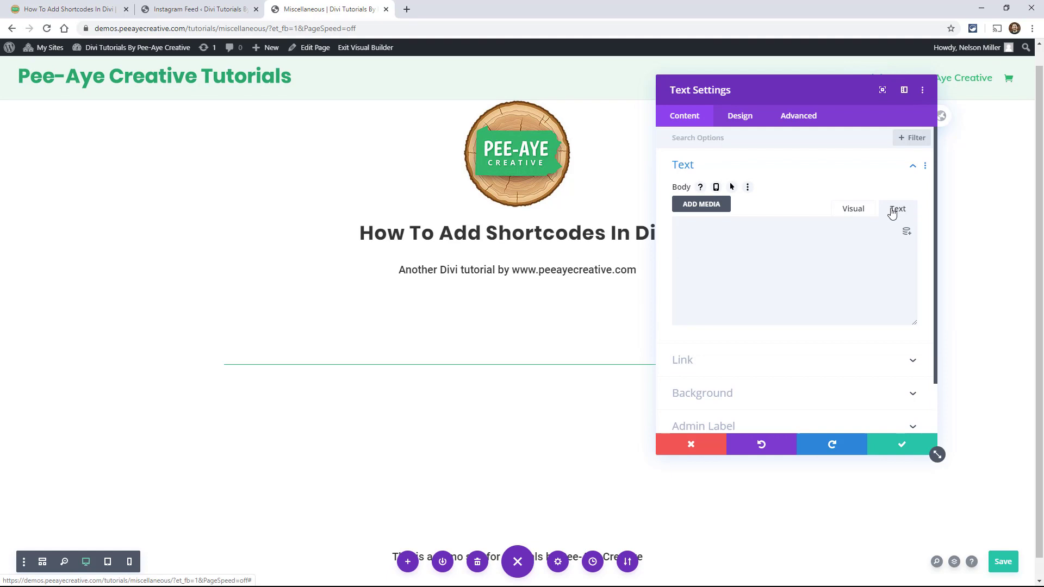
click(770, 252)
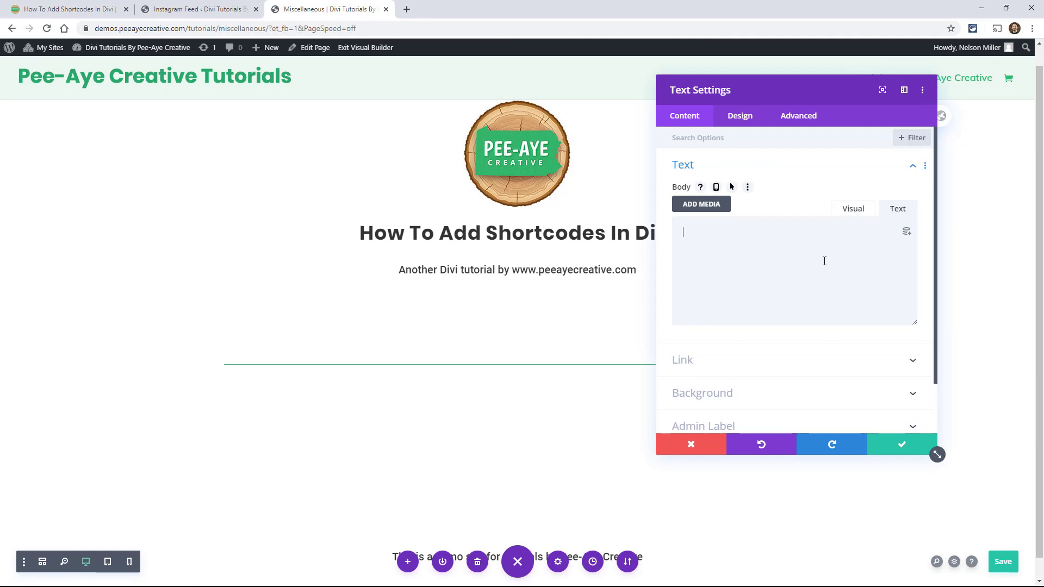
text([instagram-feed])
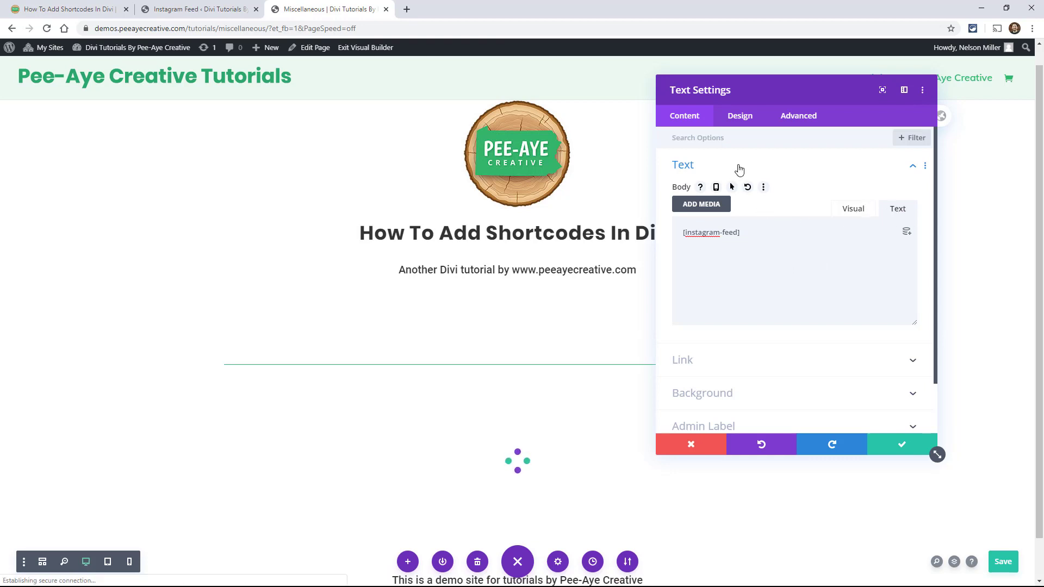
click(892, 444)
- Review the Text module's Design and Advanced CSS ID & Classes options, then close settings unchanged
scroll(611, 342, down, 1)
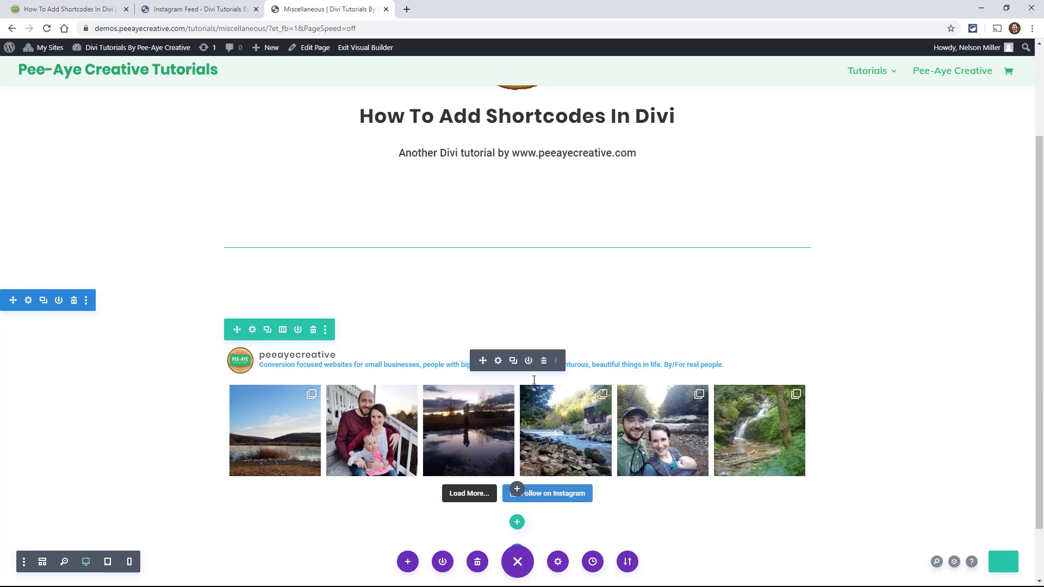
click(499, 365)
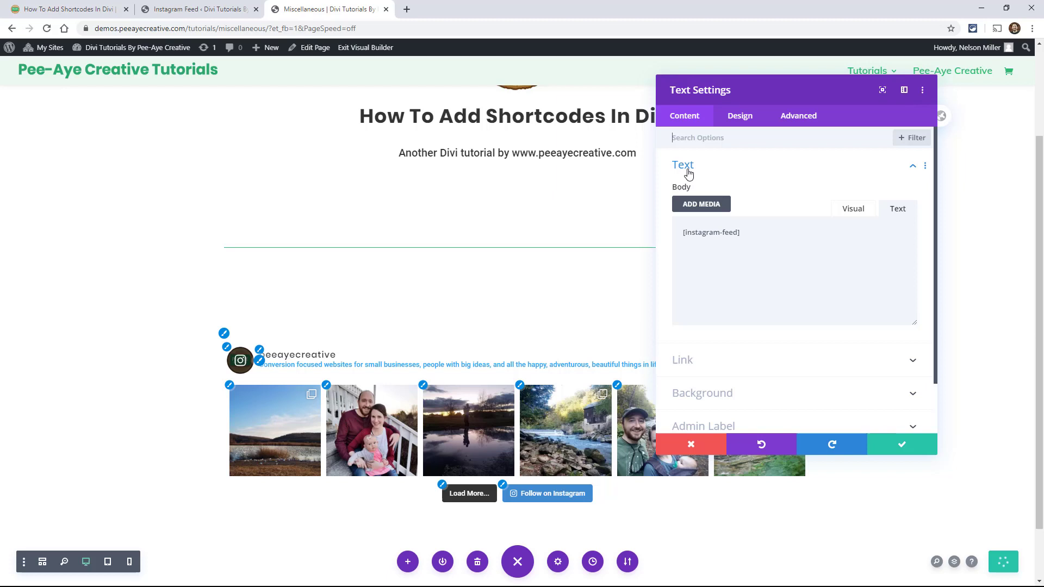
click(737, 123)
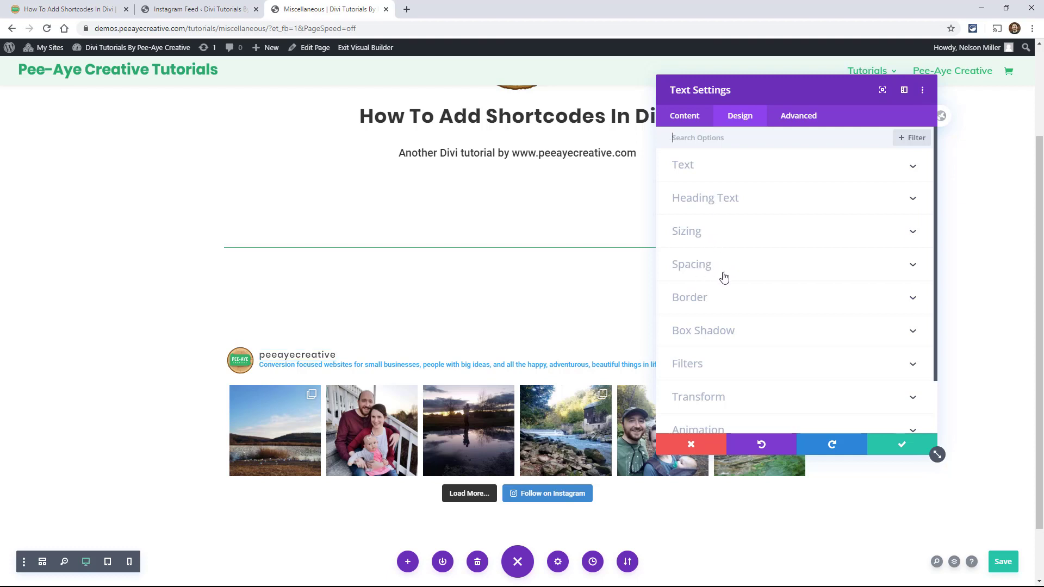
scroll(714, 348, down, 2)
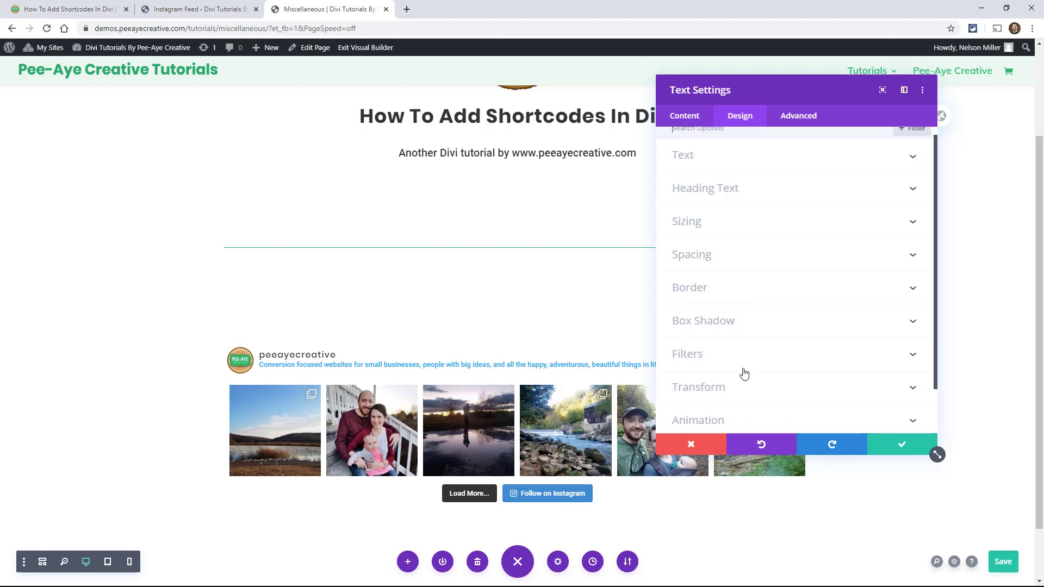
scroll(742, 365, up, 2)
click(795, 121)
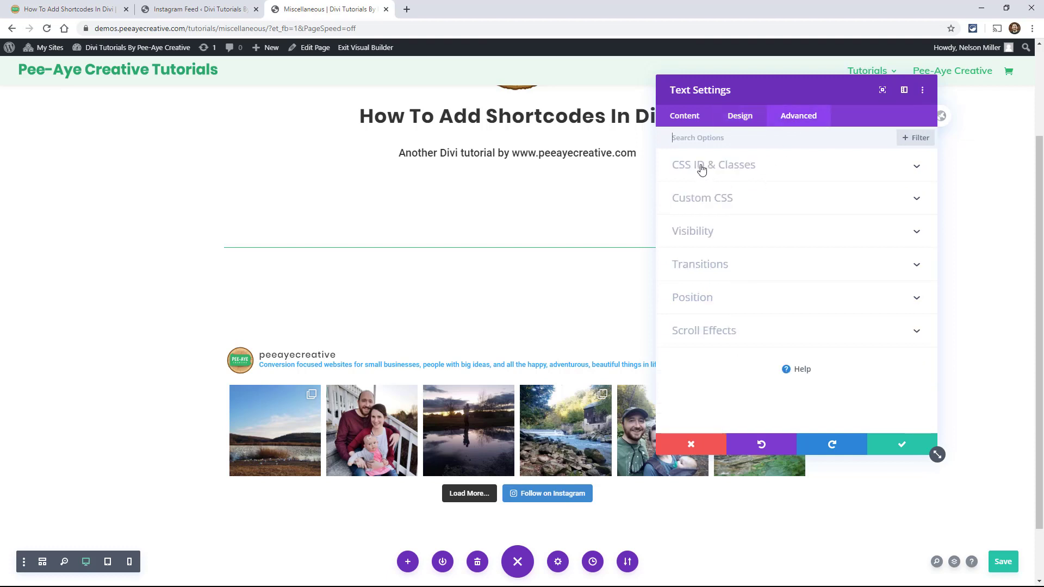
click(727, 167)
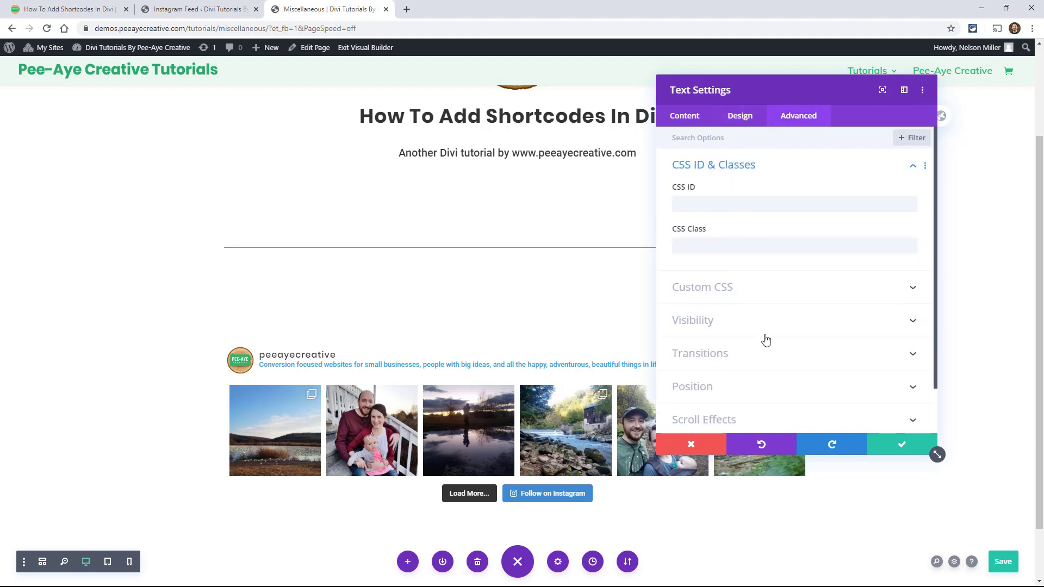
scroll(765, 340, down, 1)
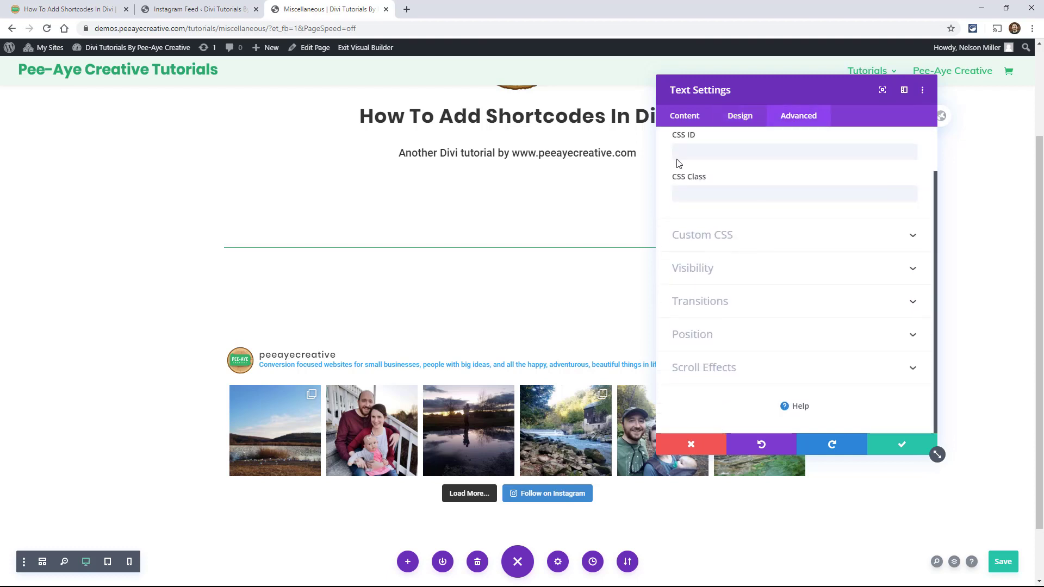
click(893, 446)
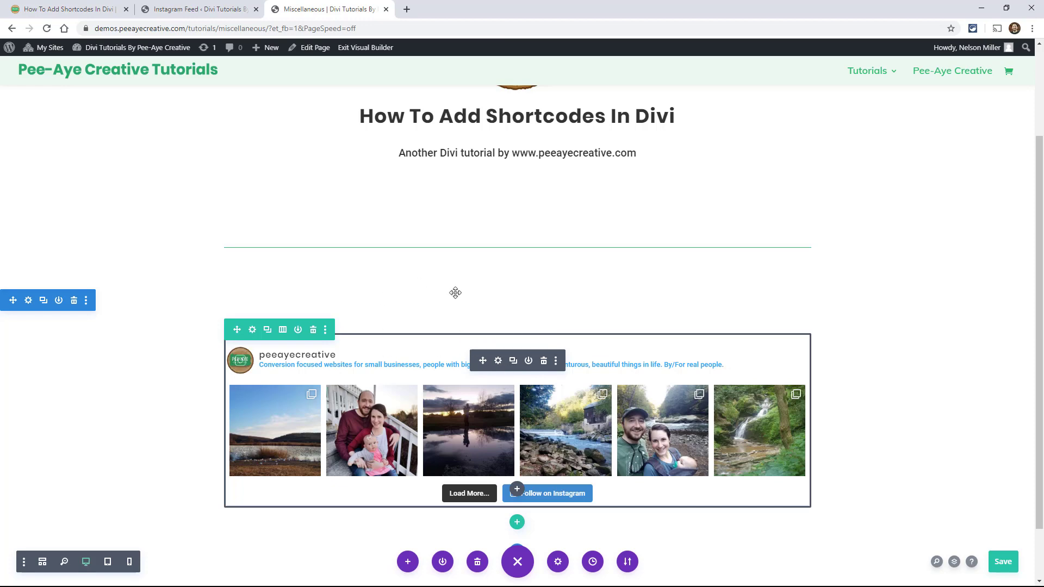
scroll(455, 289, up, 1)
scroll(457, 296, up, 1)
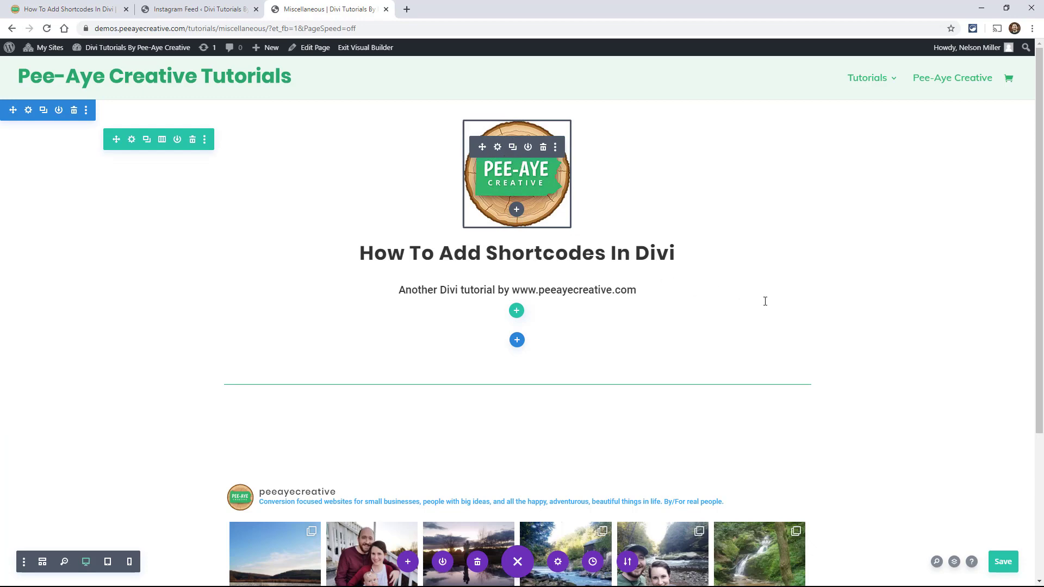
scroll(856, 477, down, 4)
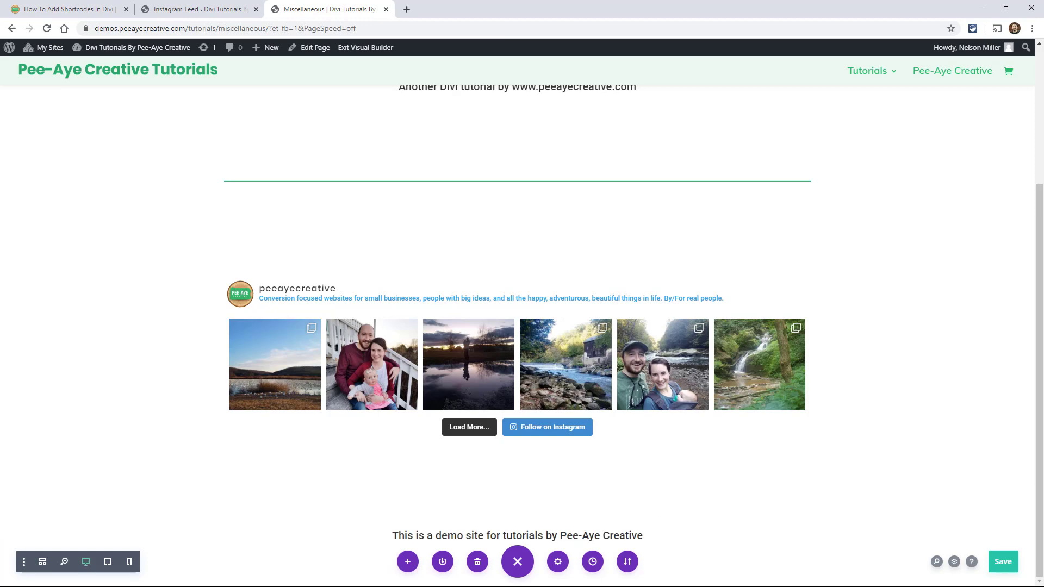
click(196, 15)
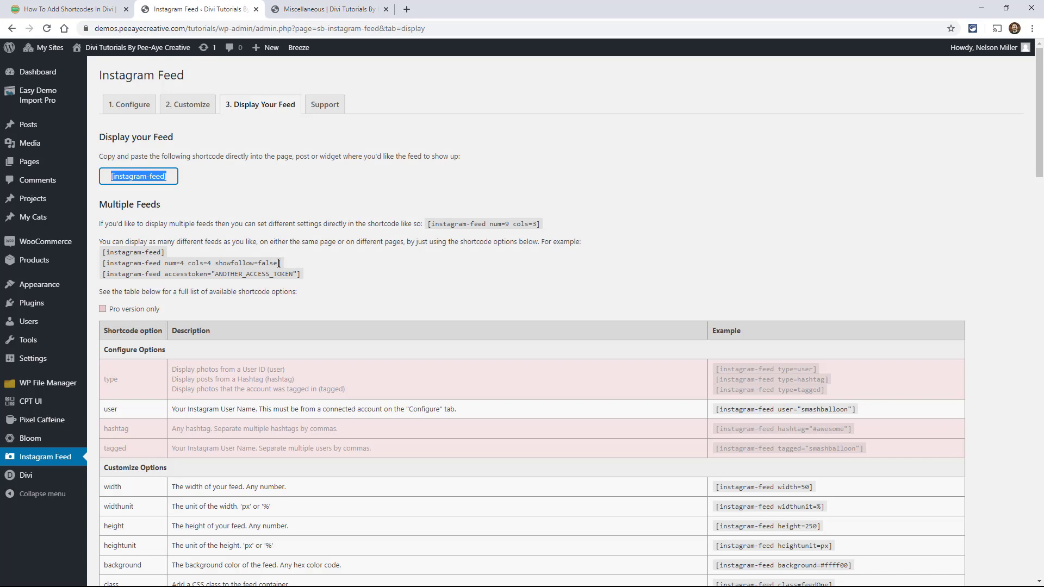
drag(279, 263, 215, 267)
key(ctrl+c)
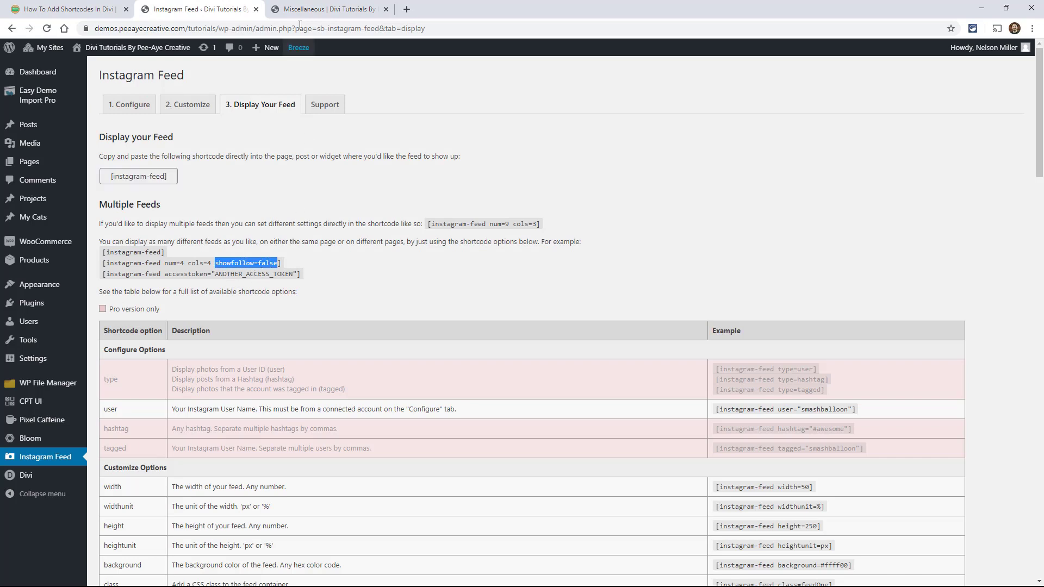
click(326, 9)
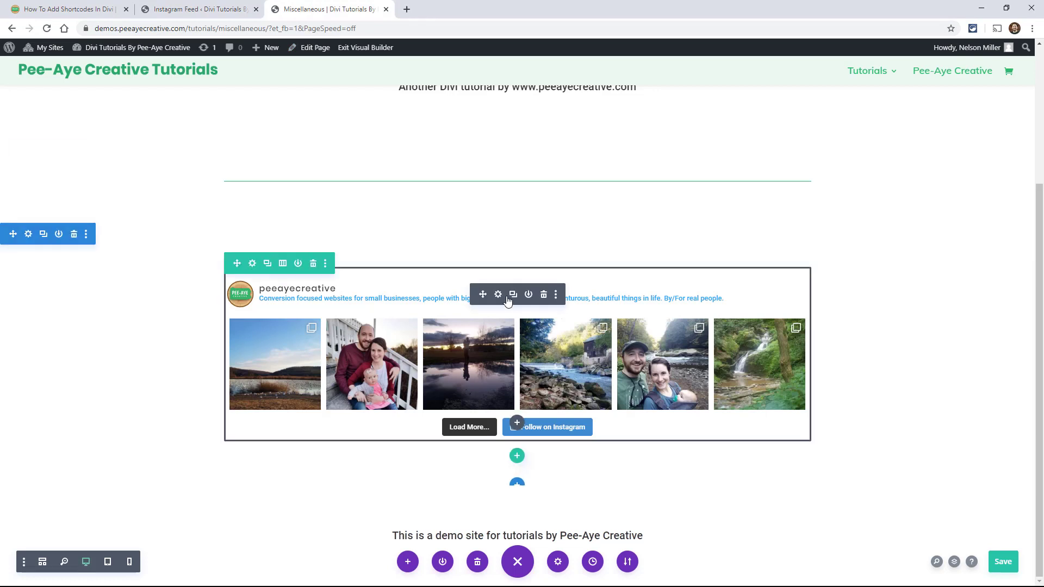
- Insert showfollow=false into the Text module's shortcode and save it
click(497, 296)
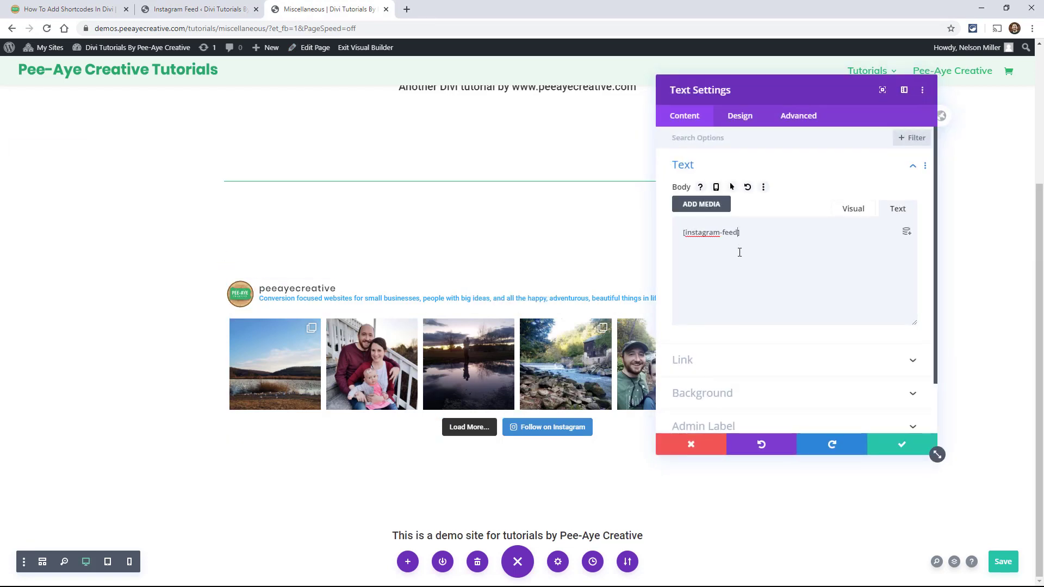
key(ctrl+v)
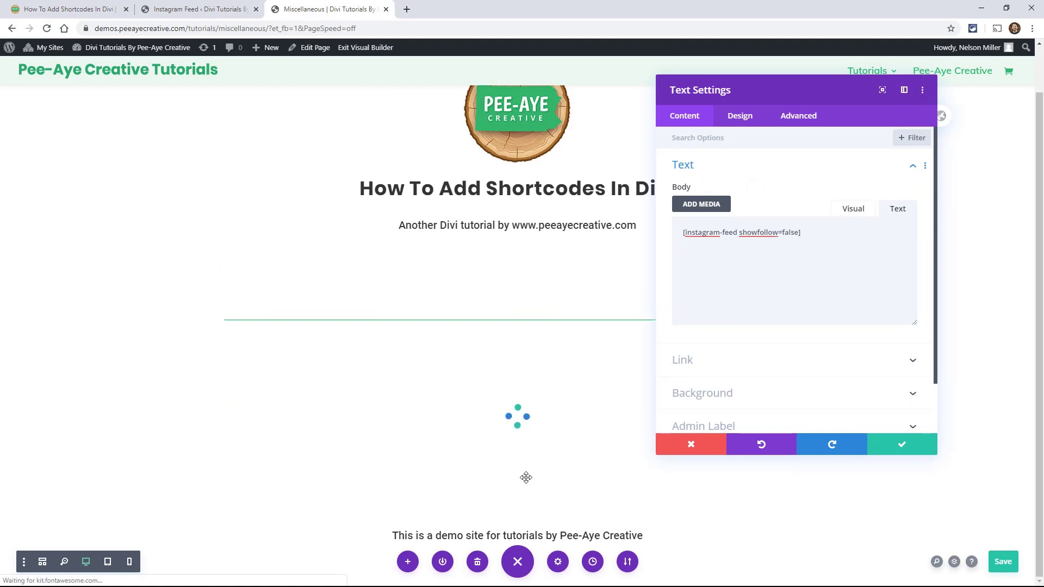
click(896, 451)
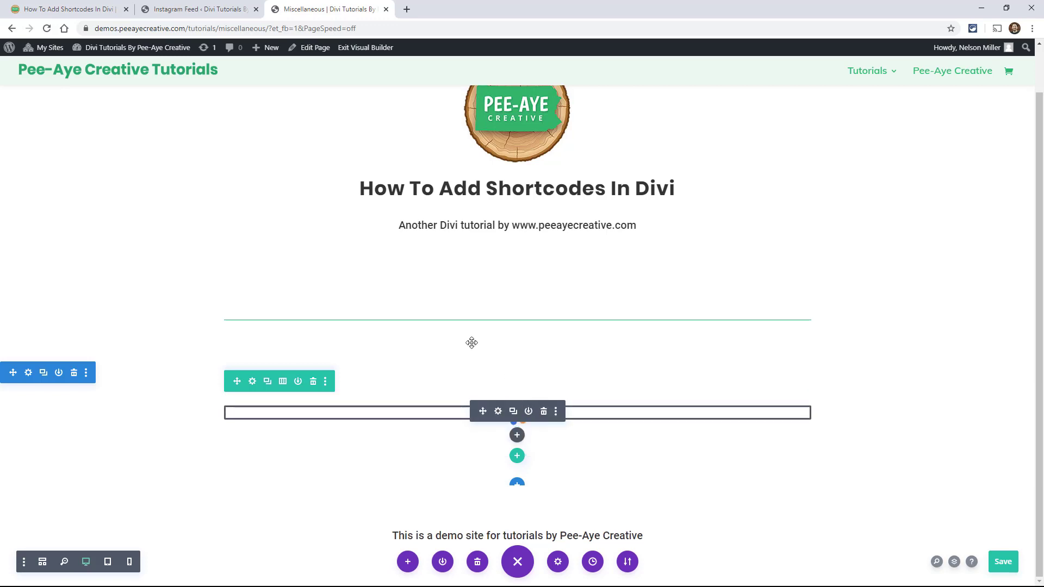
click(180, 9)
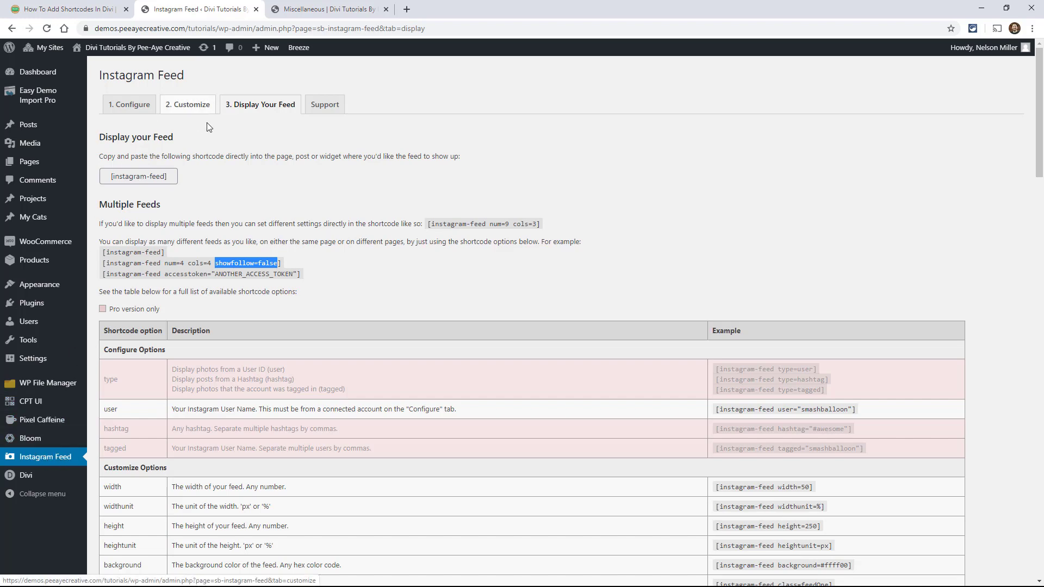
click(120, 108)
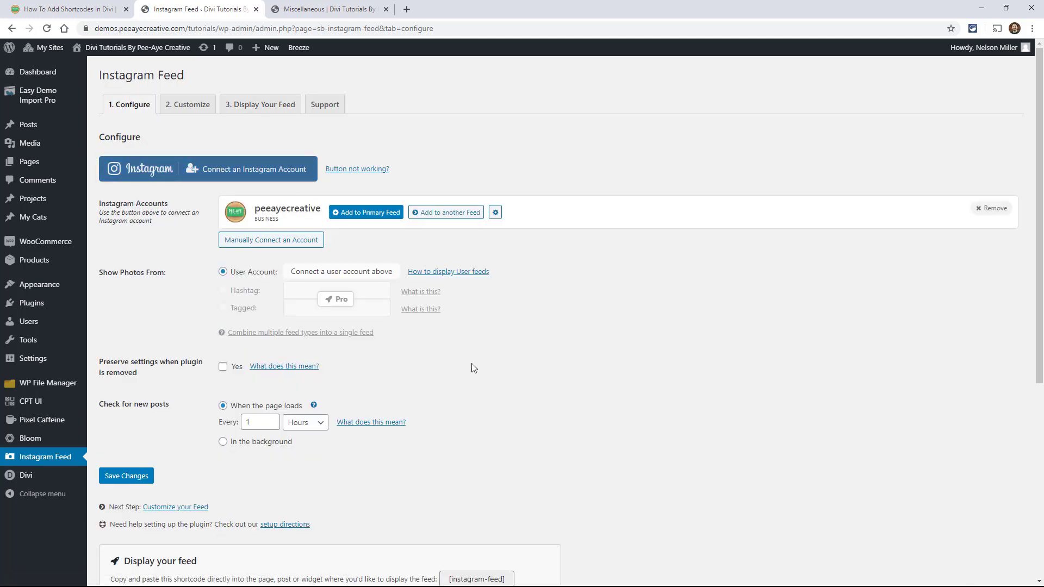
click(326, 10)
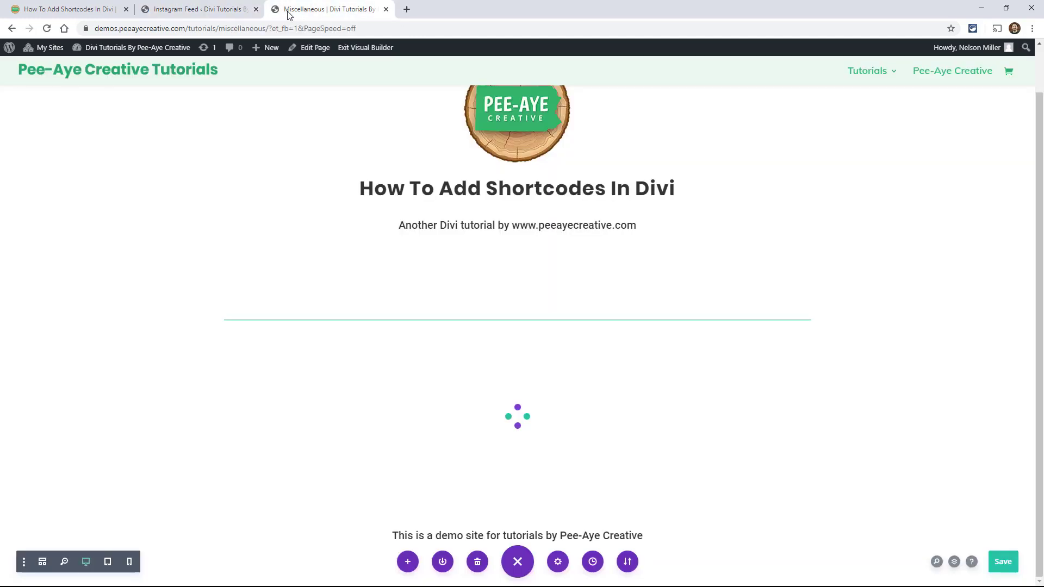
- Reopen the Text module in Visual mode and save it with plain [instagram-feed]
click(497, 362)
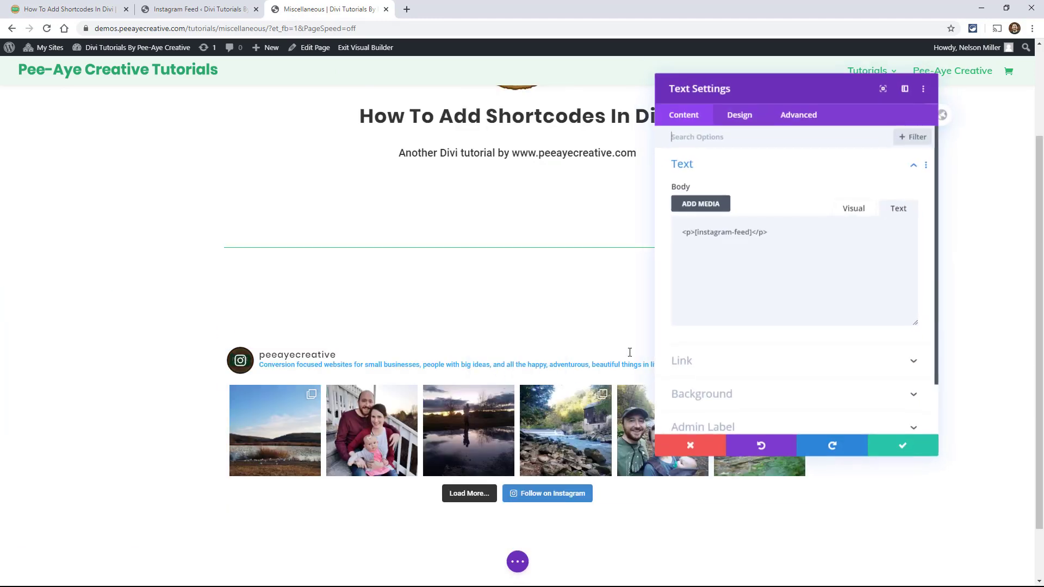
click(848, 209)
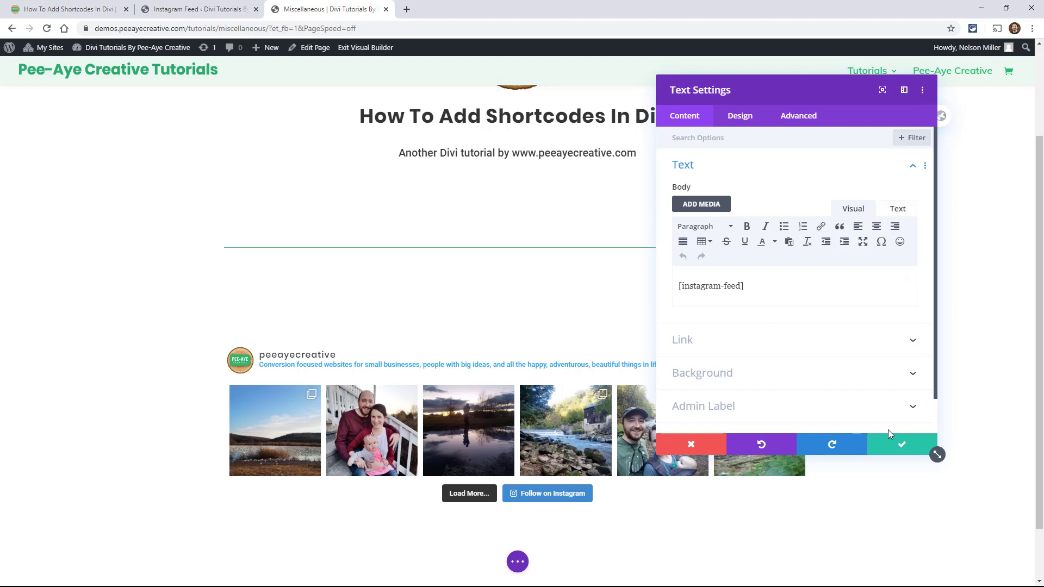
drag(743, 286, 679, 289)
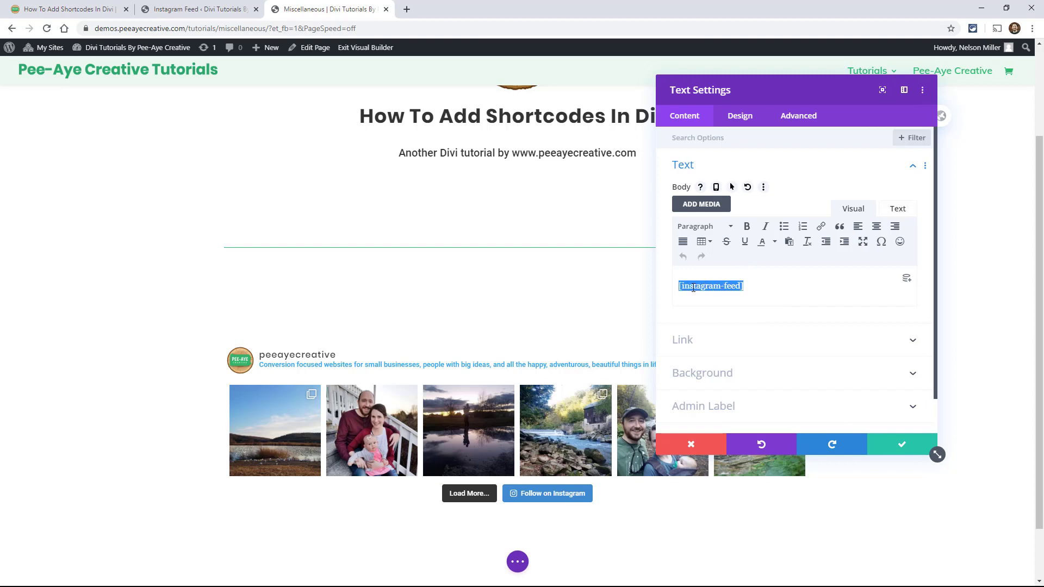
click(887, 445)
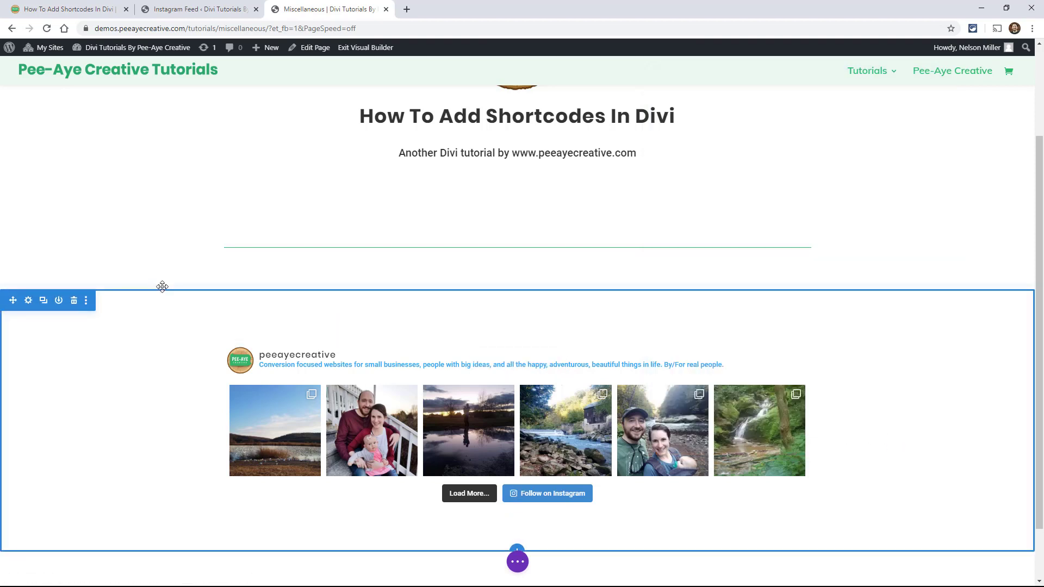